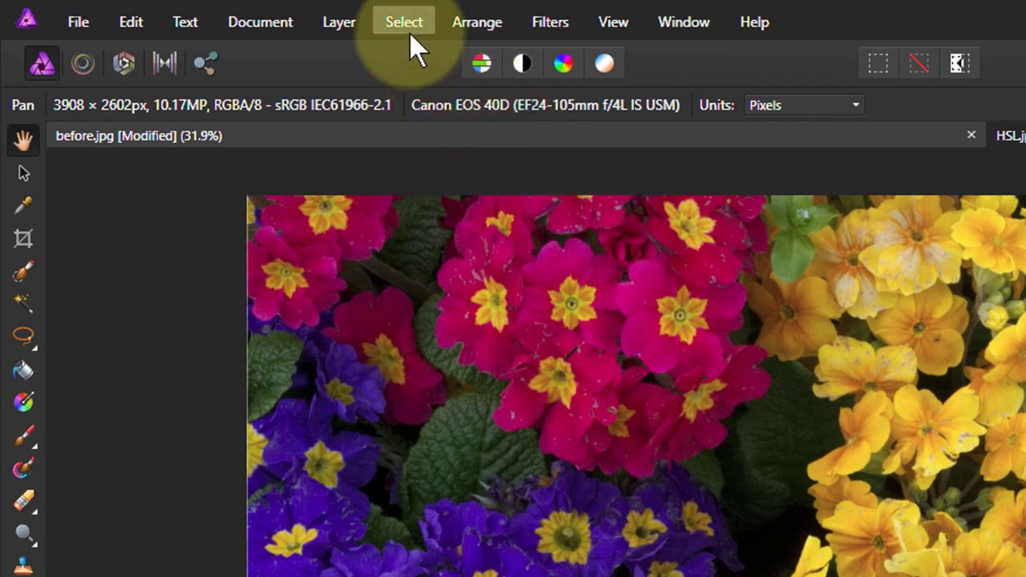
Preview the Colour Range options under the Select menu on the flower photo.
click(403, 24)
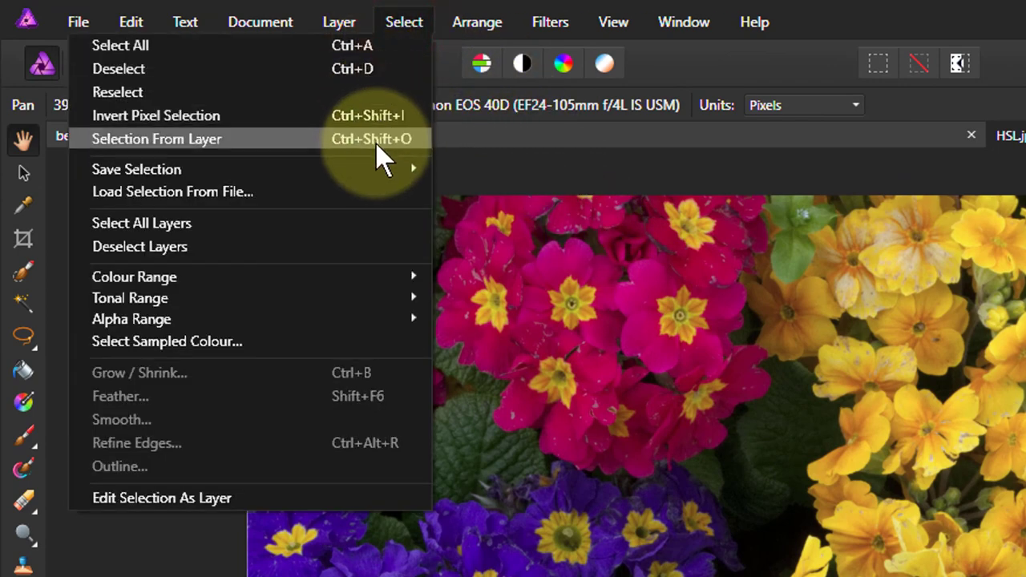
mouse_move(381, 277)
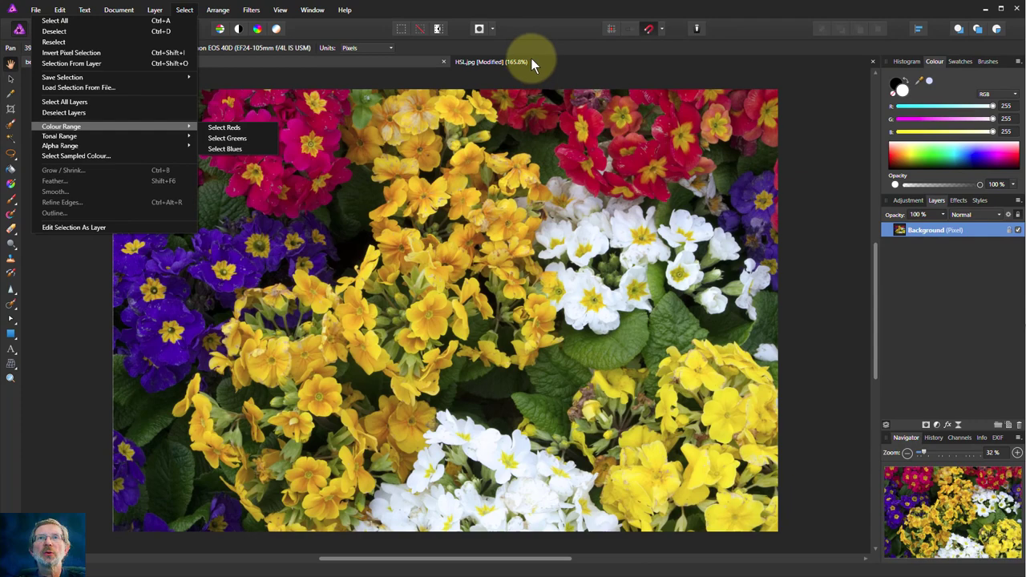
Switch to the HSL.jpg chart and select its red hues with Colour Range > Select Reds.
click(531, 61)
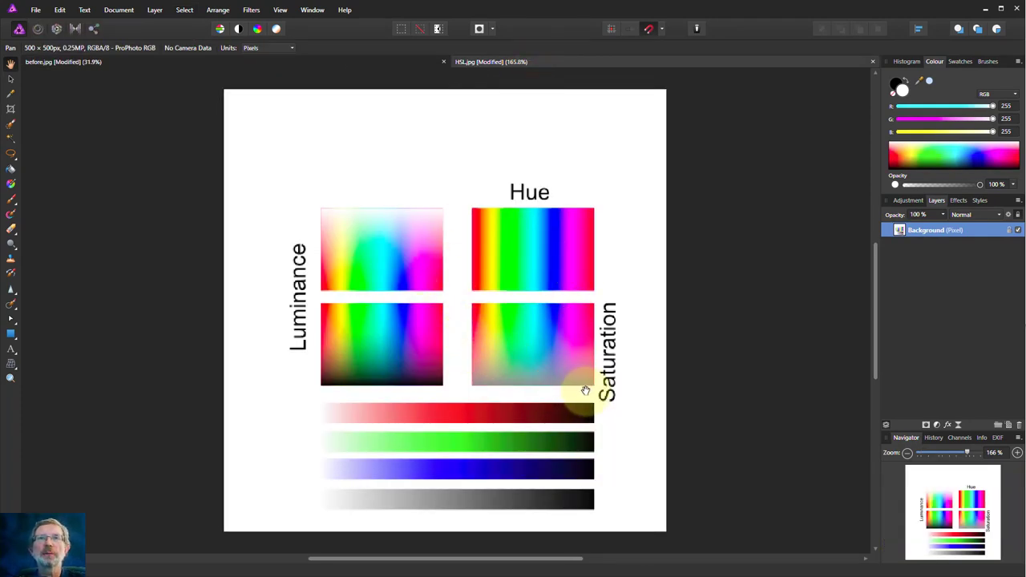
click(183, 10)
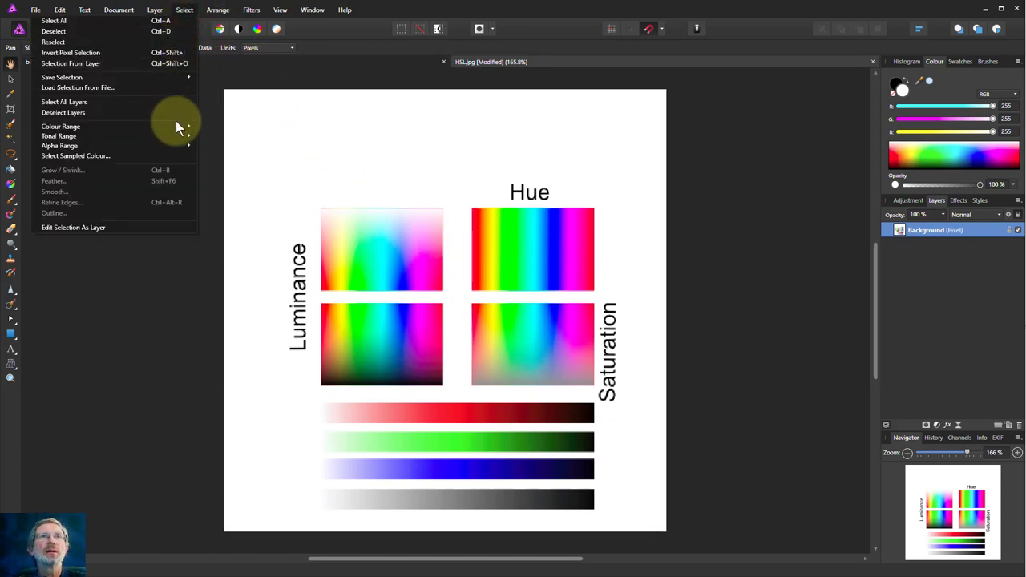
mouse_move(180, 128)
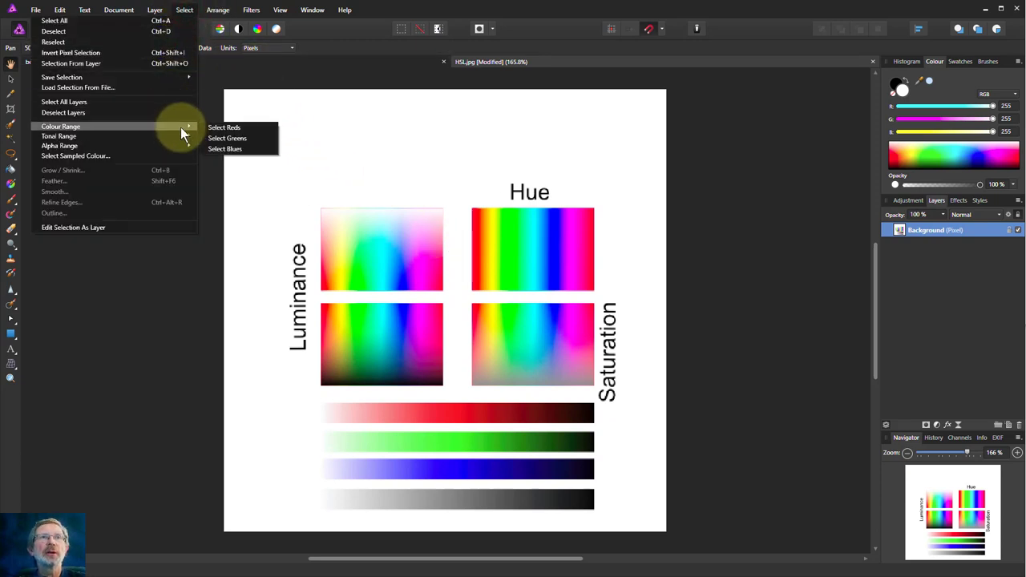
click(224, 130)
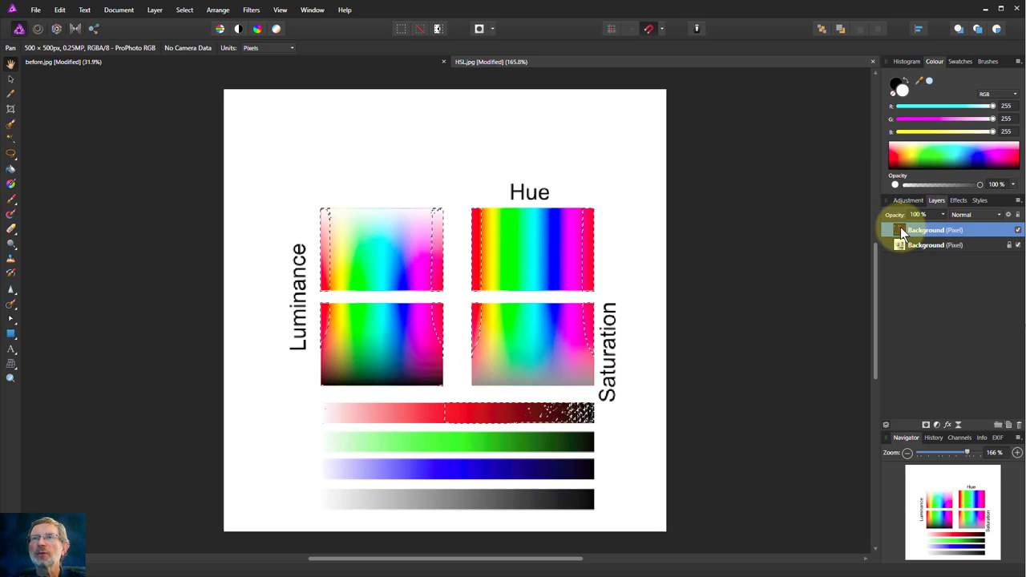
Clear the red selection on the HSL chart with Select > Deselect.
click(180, 13)
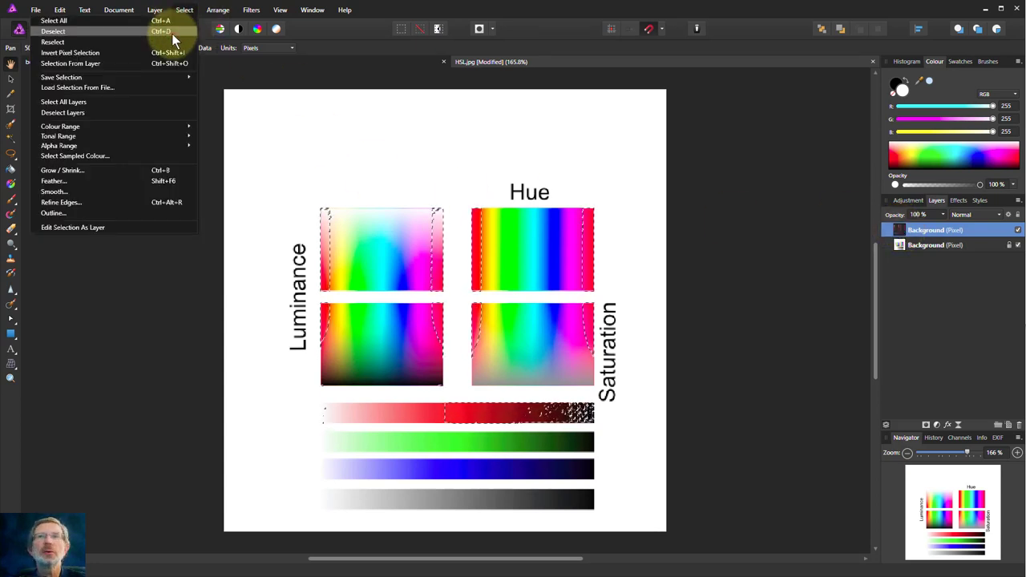
click(171, 32)
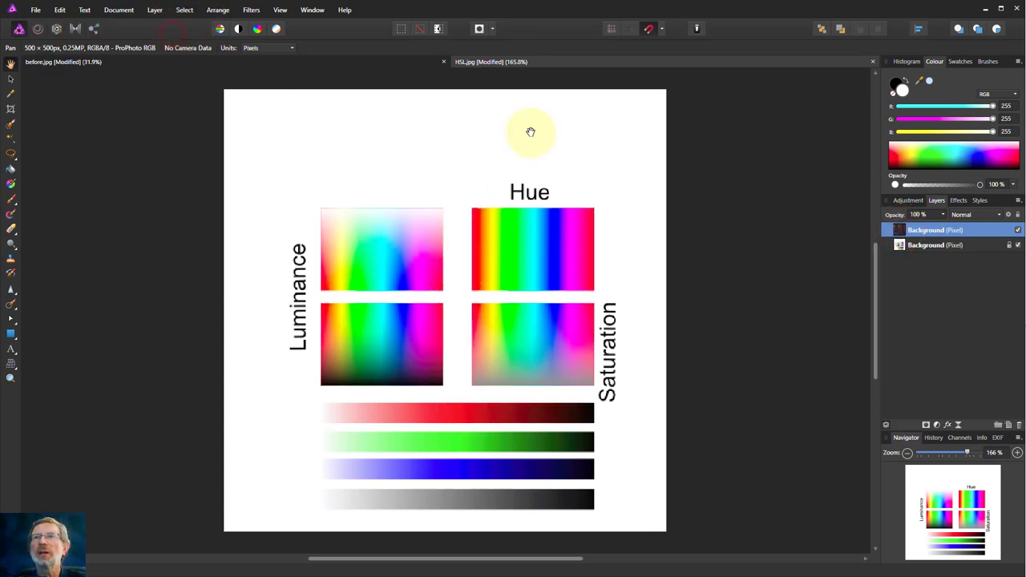
click(1017, 245)
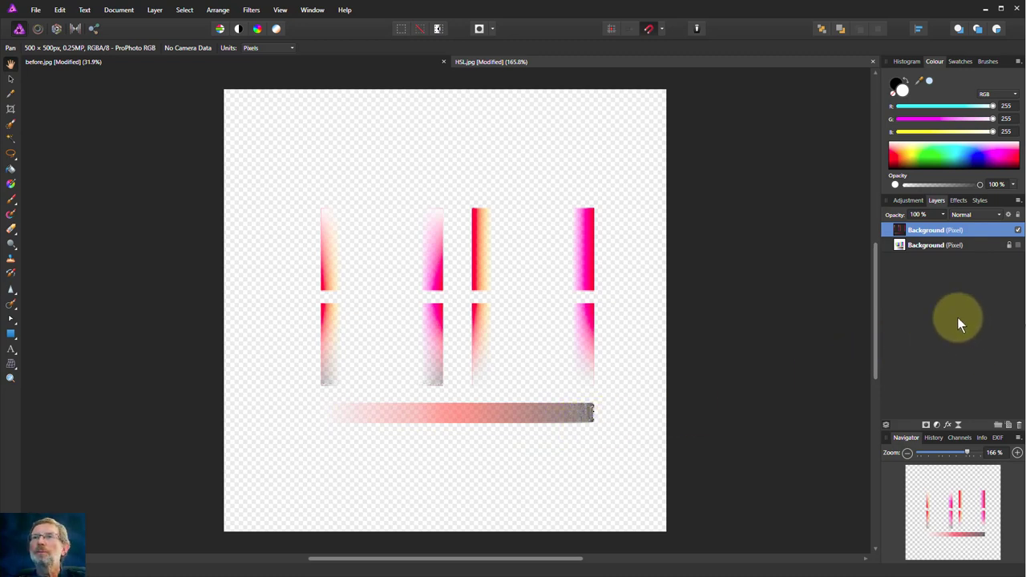
click(1017, 246)
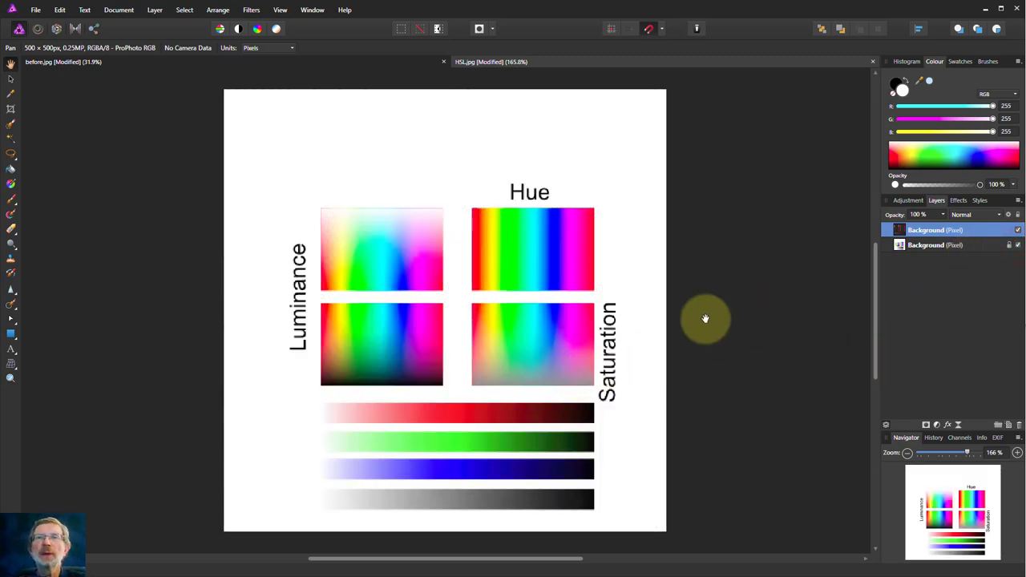
Select the chart's greens from the original layer and copy them to a new layer with Ctrl+J.
click(900, 246)
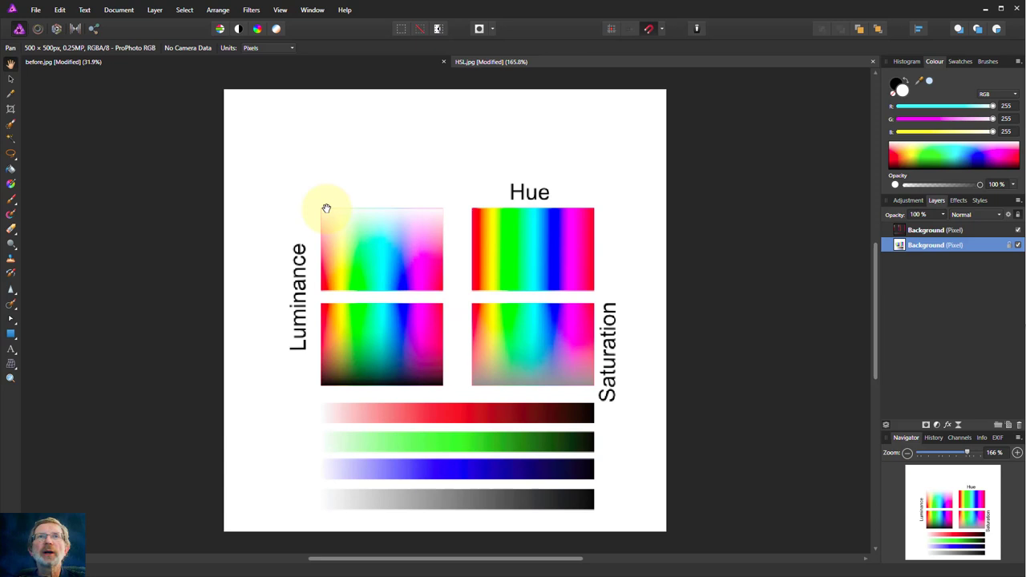
click(183, 12)
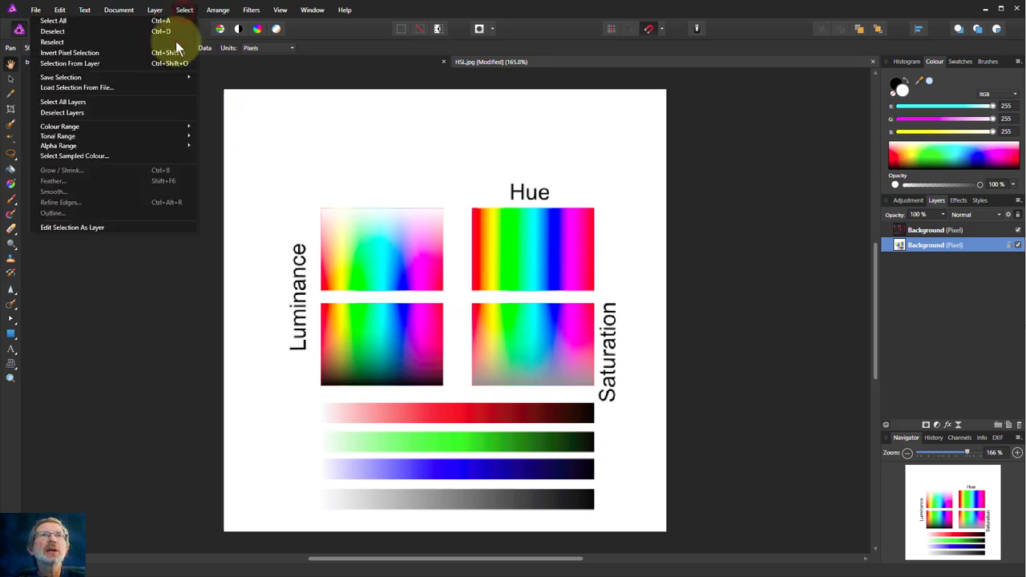
mouse_move(176, 128)
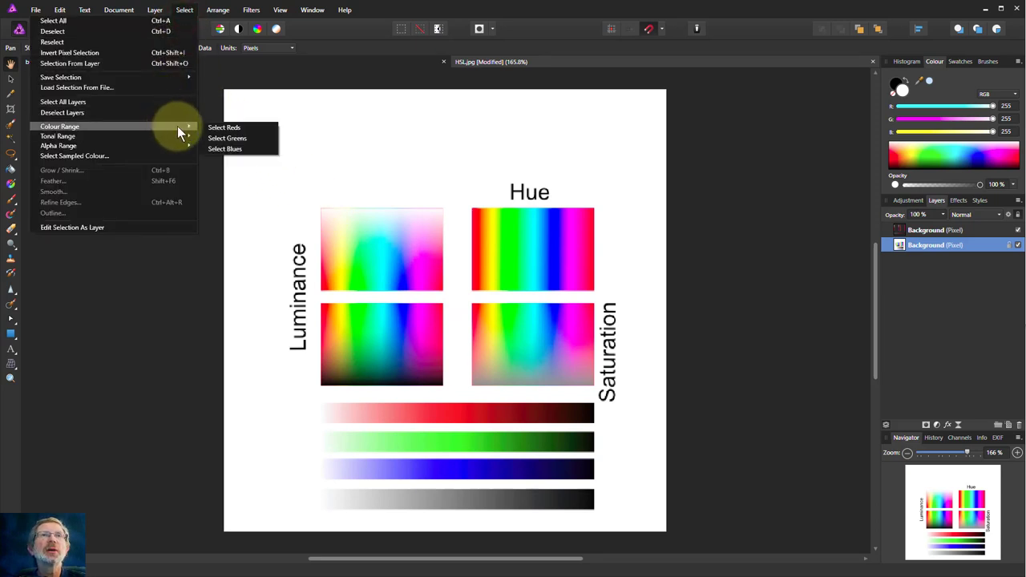
click(239, 136)
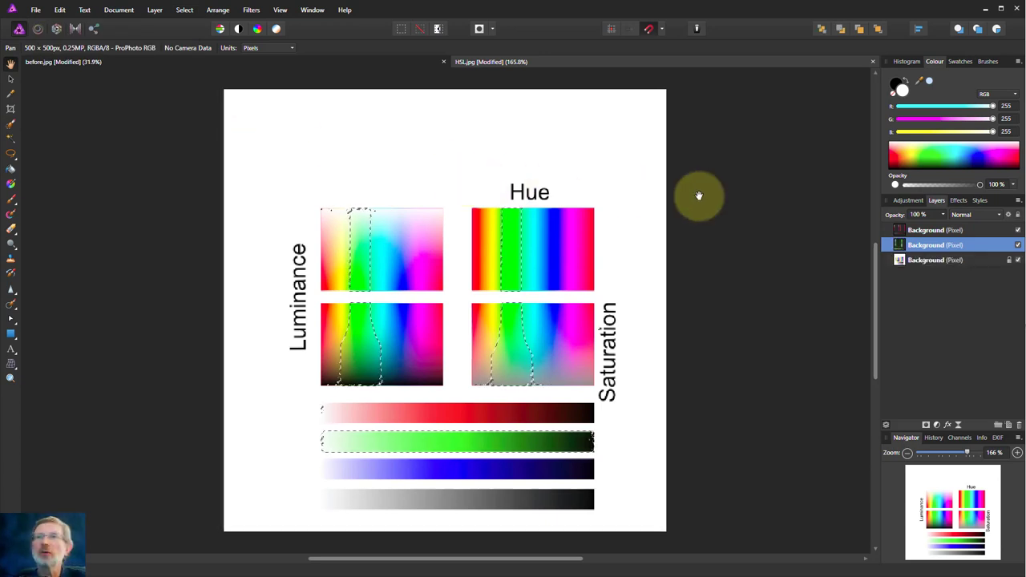
key(ctrl+j)
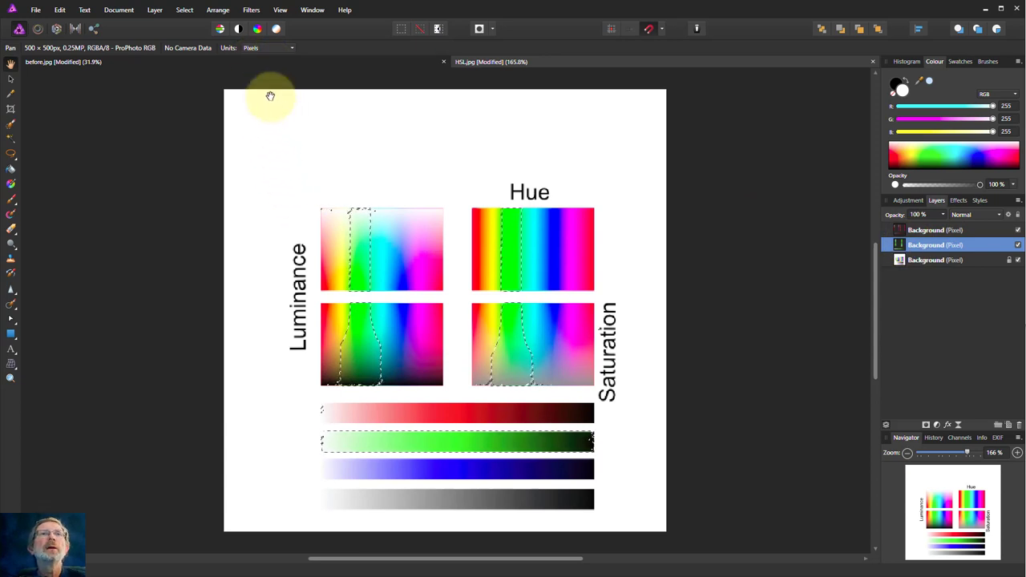
Select the chart's blues from the original layer and copy them onto their own layer.
click(184, 10)
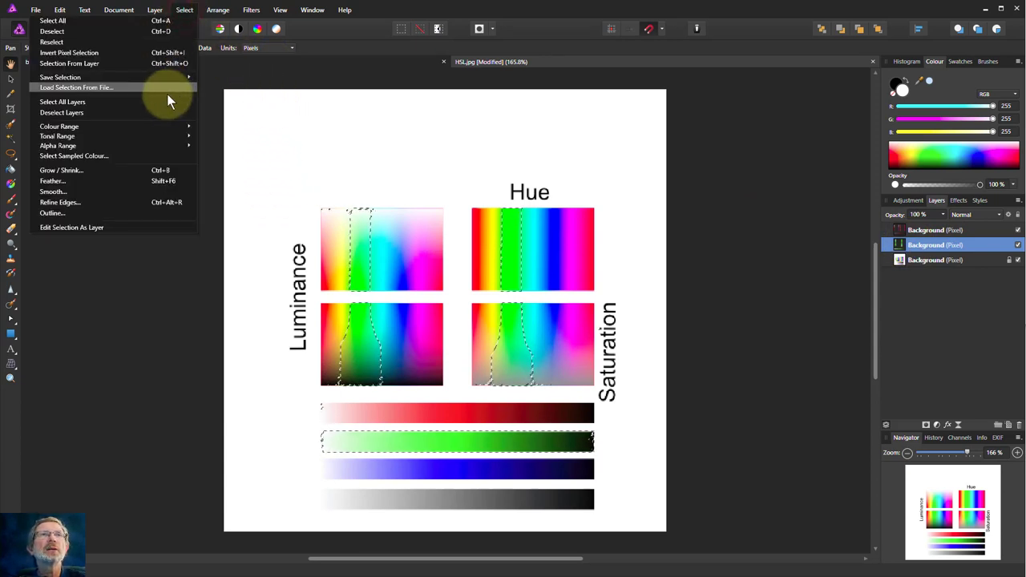
mouse_move(181, 126)
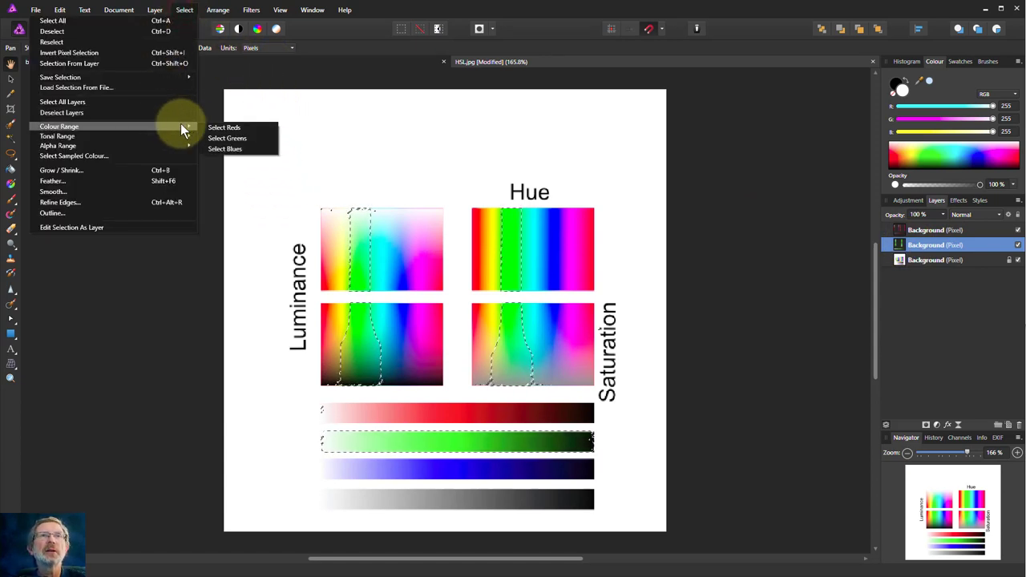
click(235, 148)
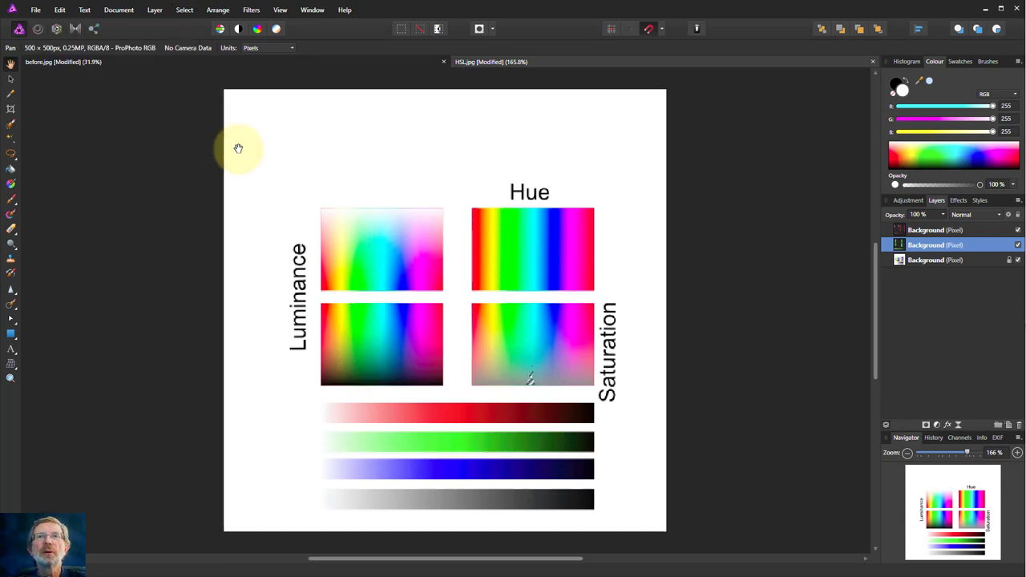
click(906, 261)
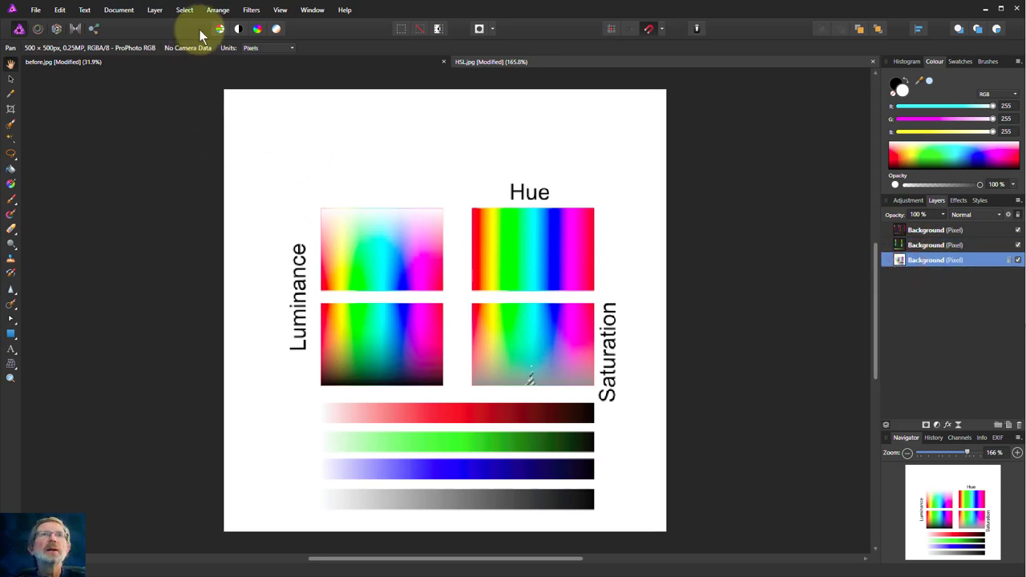
click(185, 9)
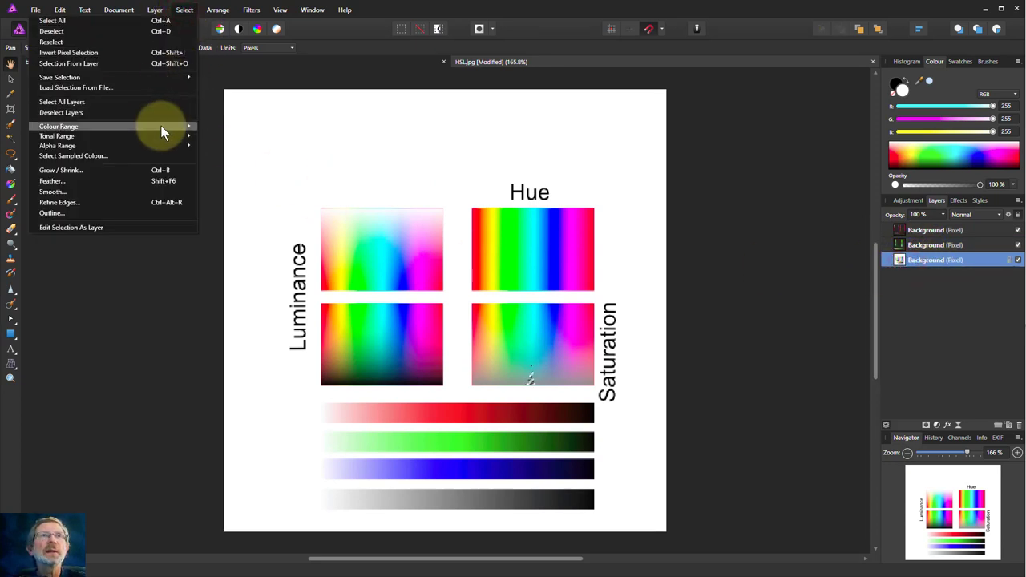
mouse_move(161, 129)
click(226, 146)
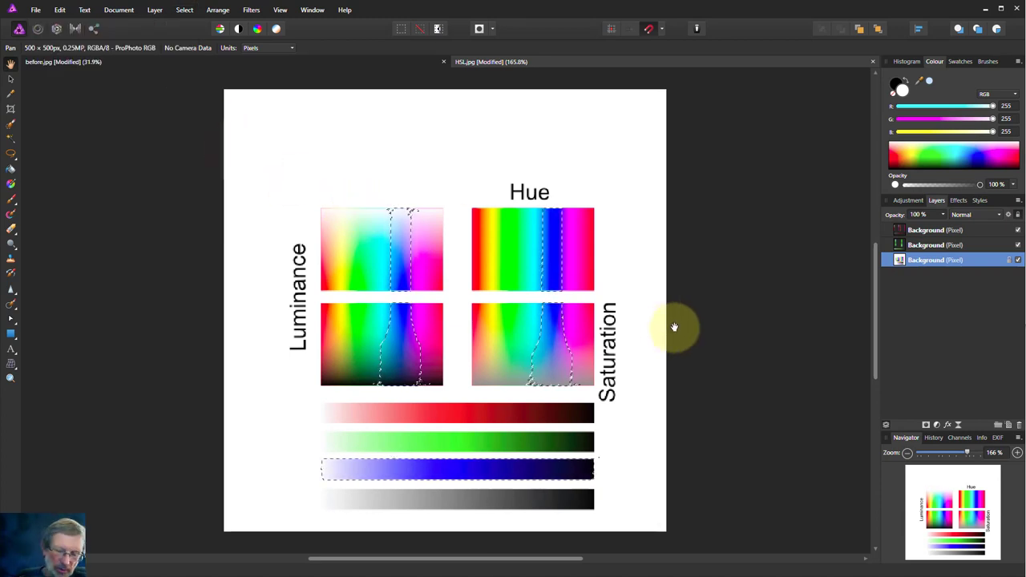
key(ctrl+j)
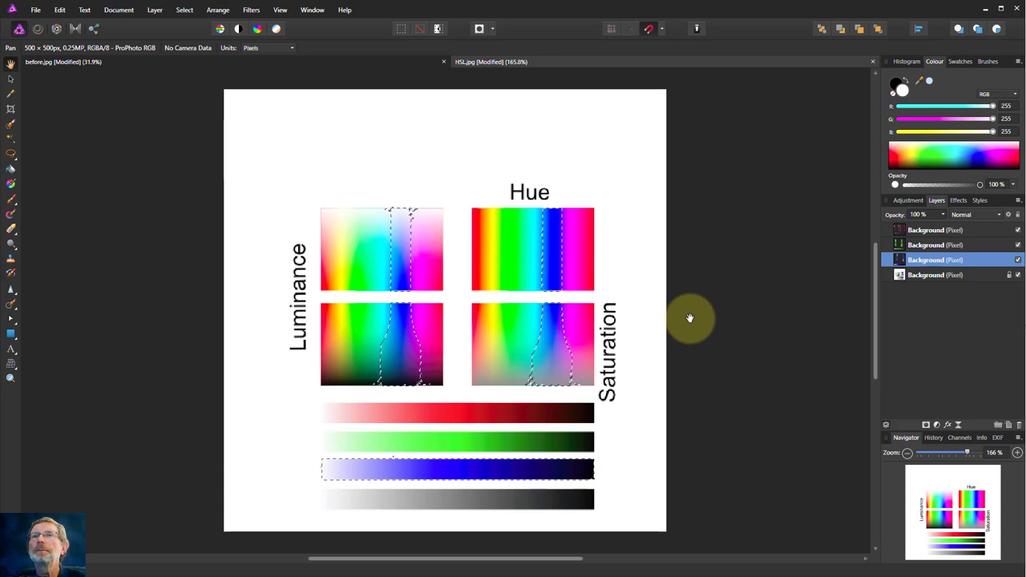
Deselect, hide the original chart layer, and switch to the before.jpg flower photo.
click(184, 10)
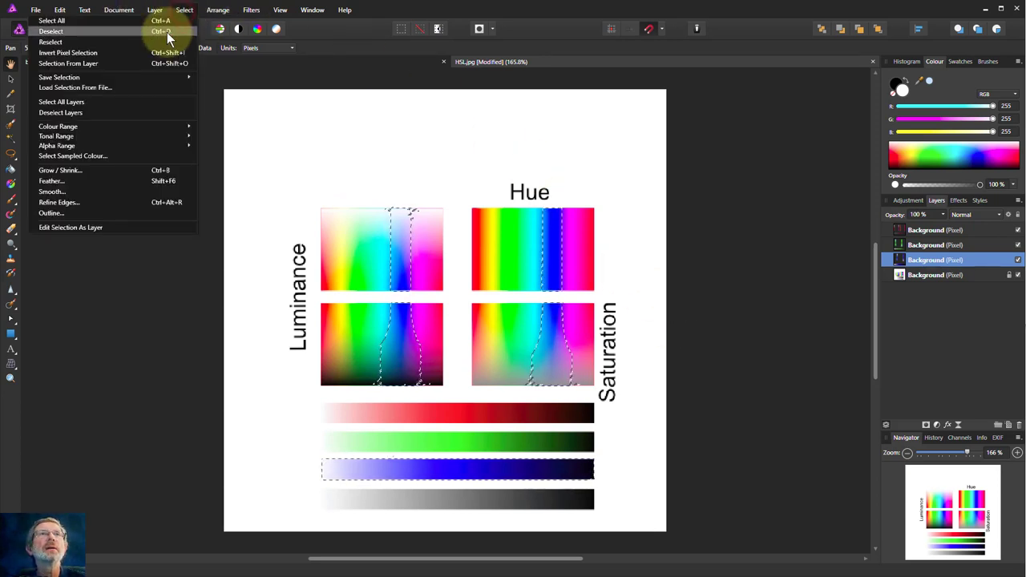
click(167, 33)
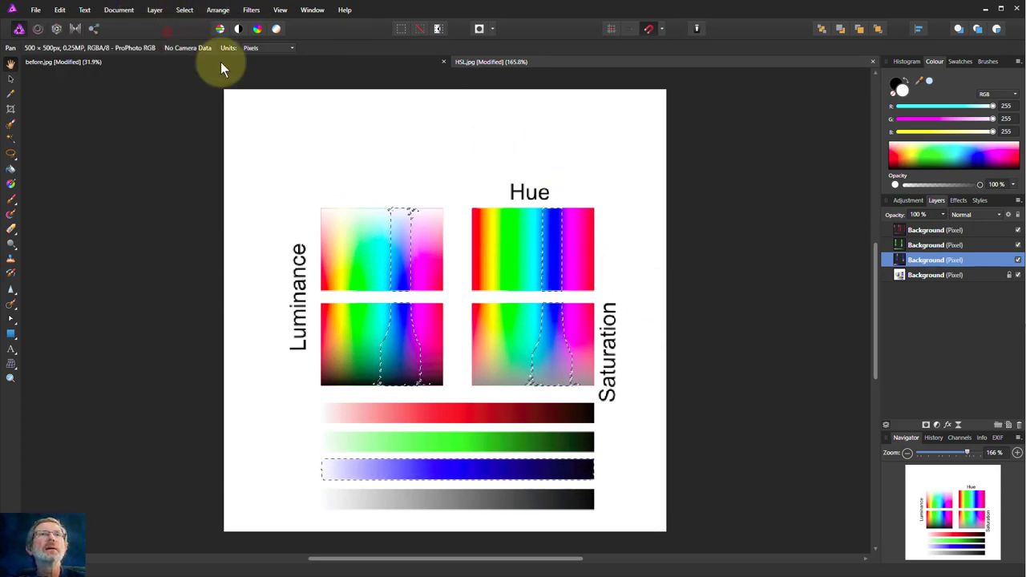
click(1017, 275)
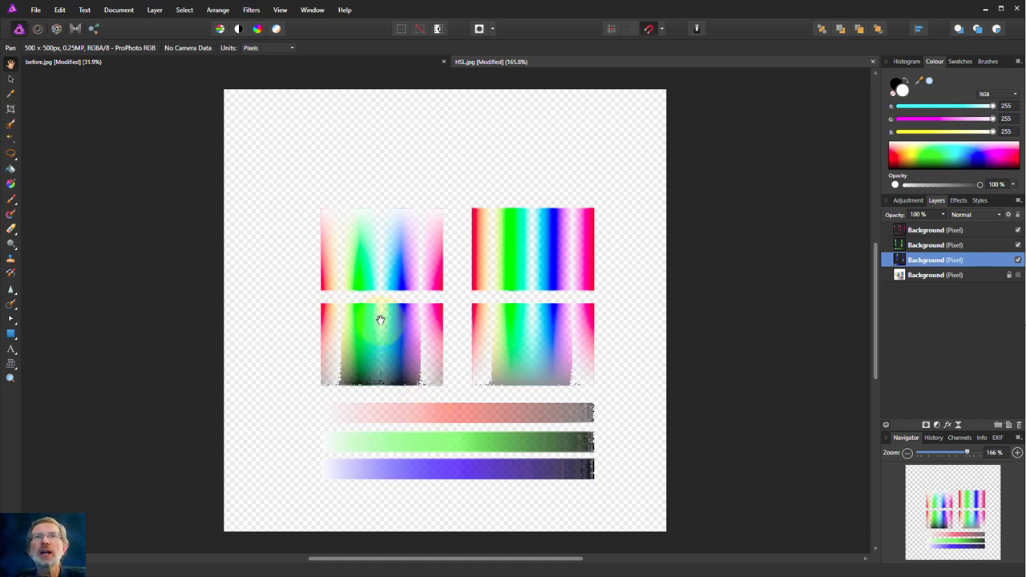
click(160, 65)
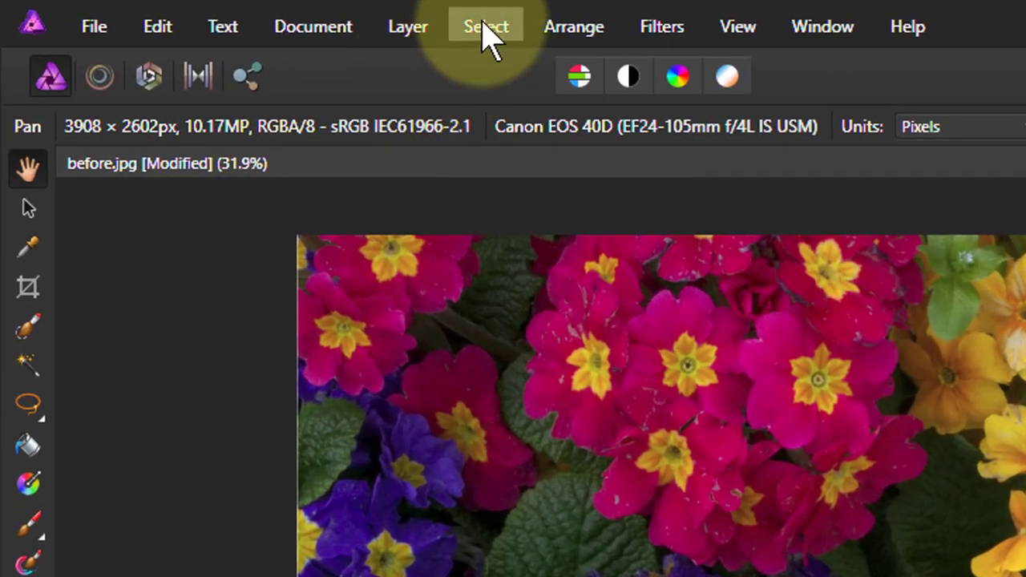
Select the photo's red and pink primulas with Colour Range > Select Reds.
click(487, 30)
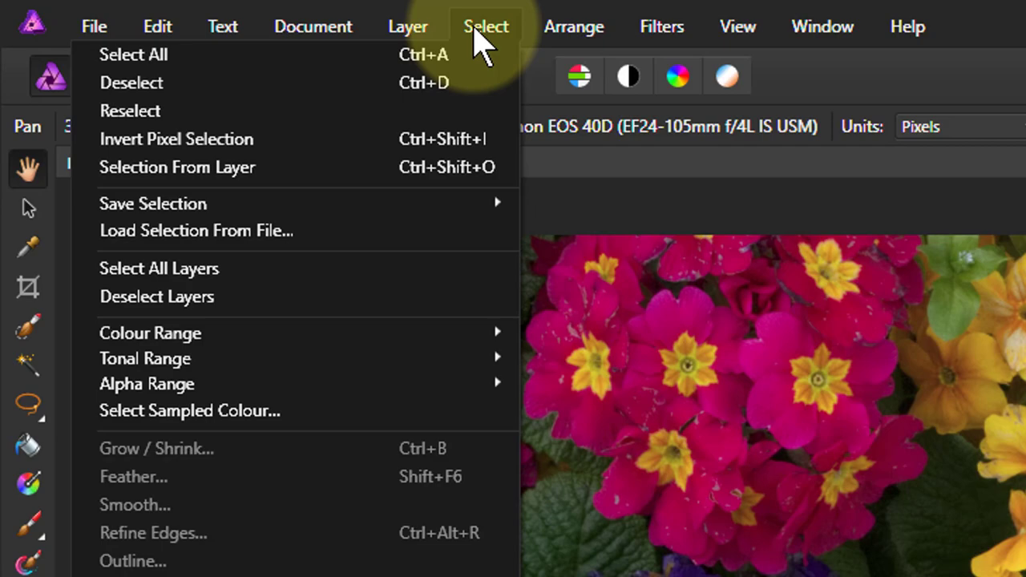
mouse_move(497, 332)
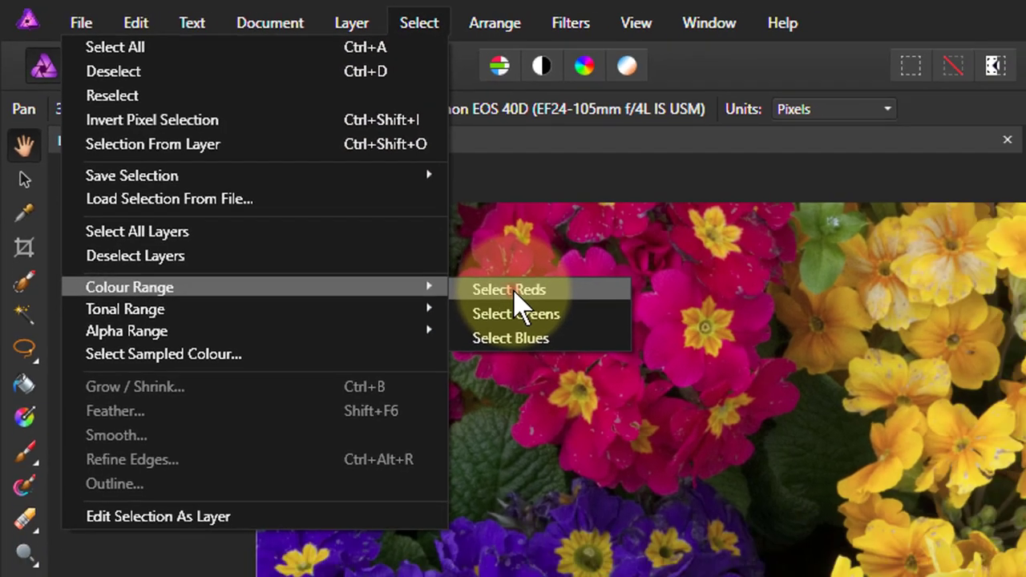
click(584, 339)
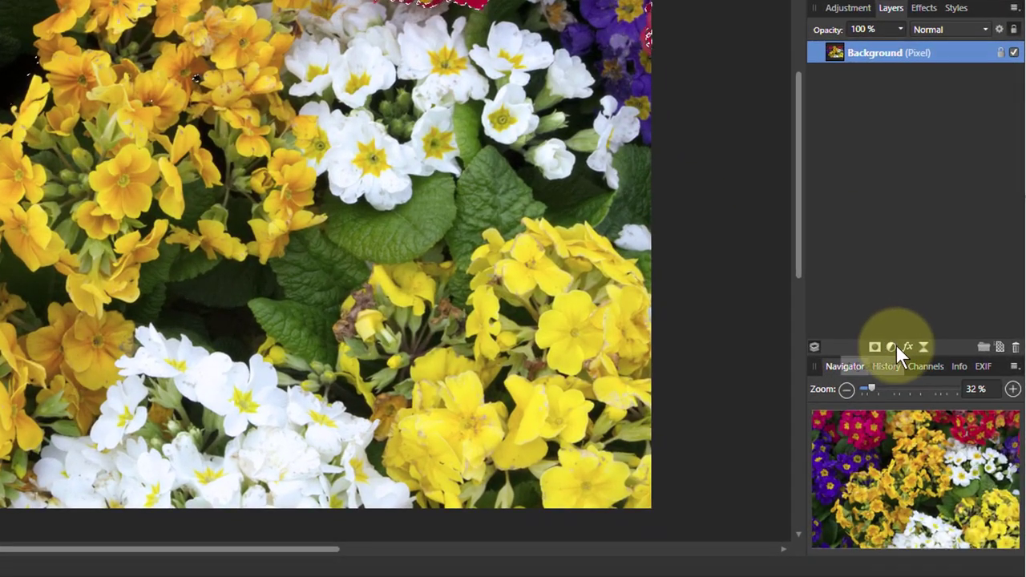
click(892, 347)
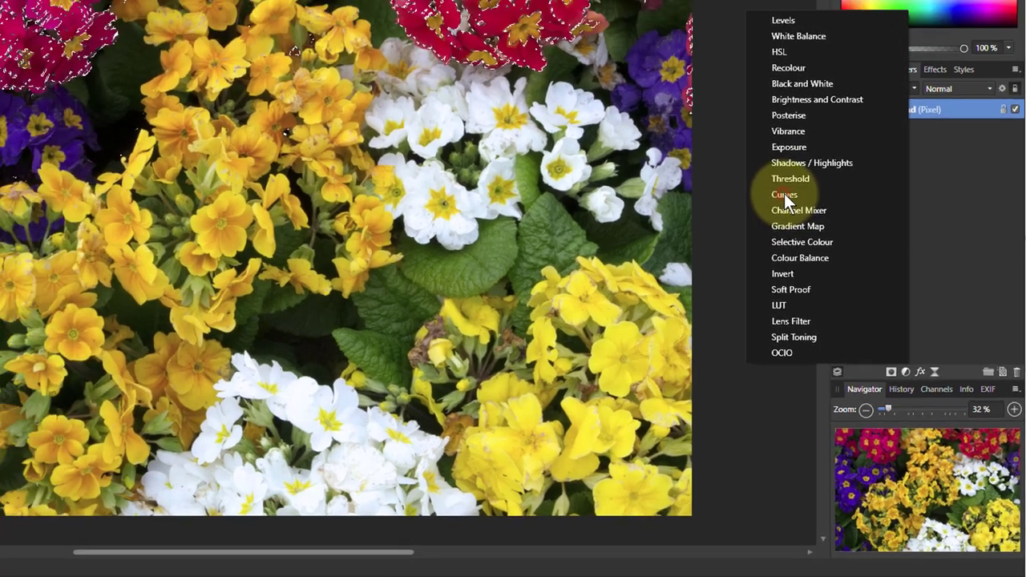
Add a Curves adjustment masked to the red flowers and open its settings.
click(755, 149)
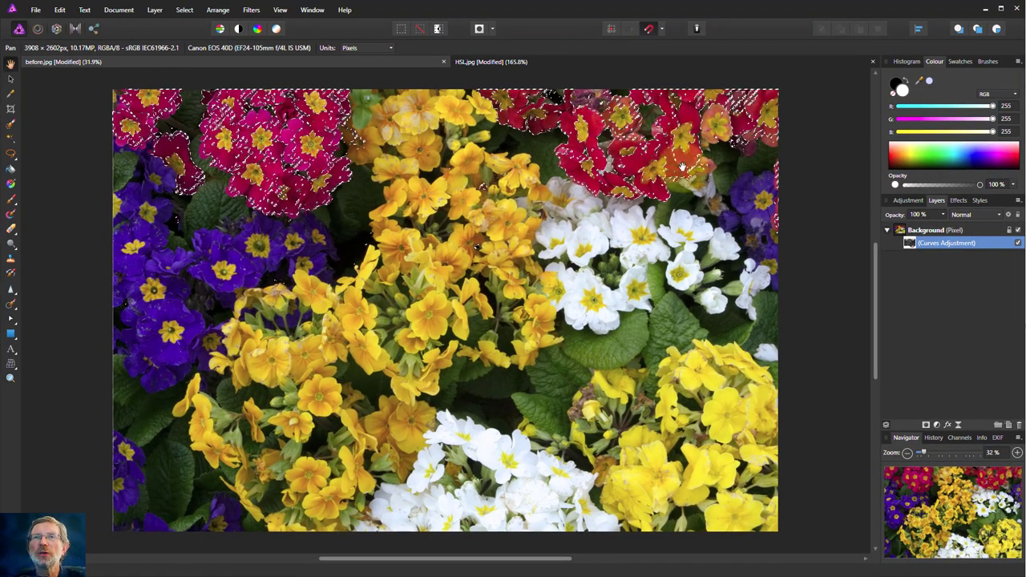
double_click(909, 245)
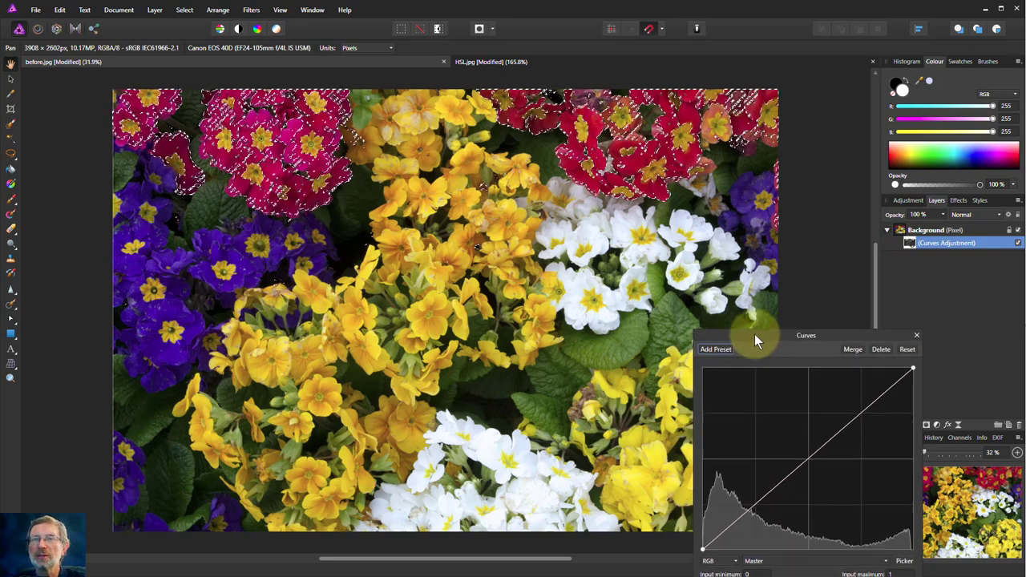
drag(755, 337, 711, 328)
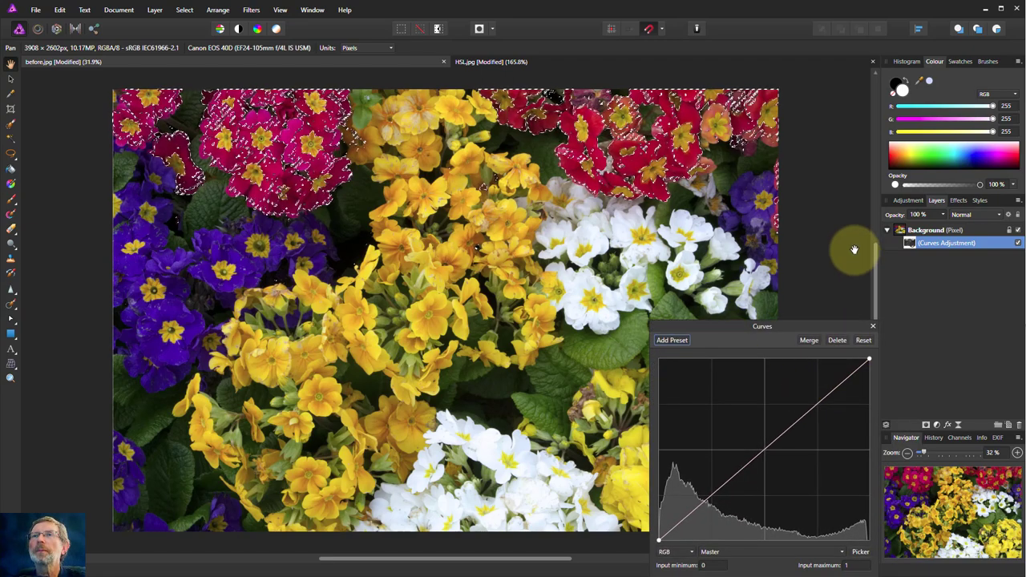
View the Curves mask alone, clear the selection, and return to the full-colour photo.
alt+click(907, 242)
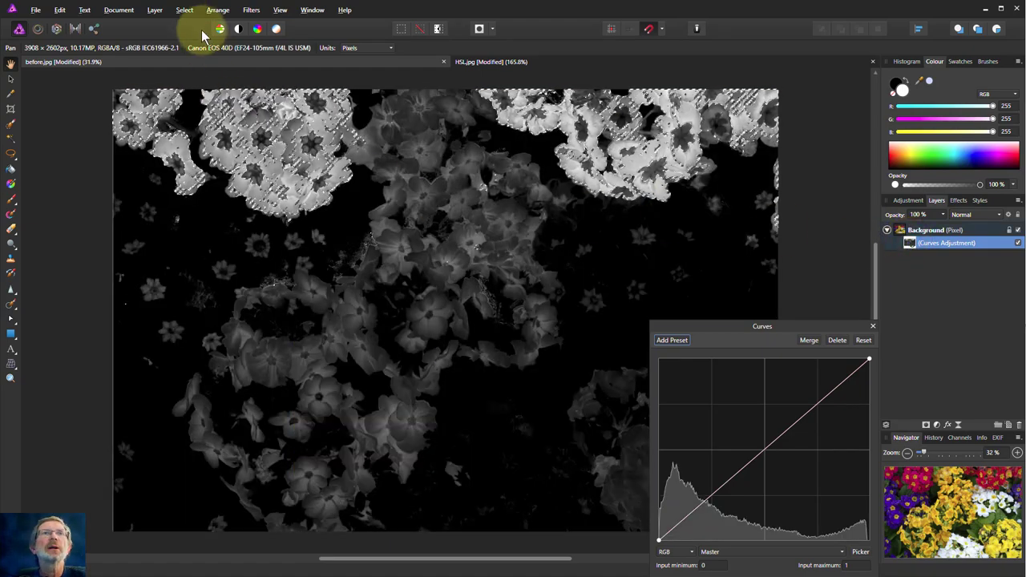
click(184, 9)
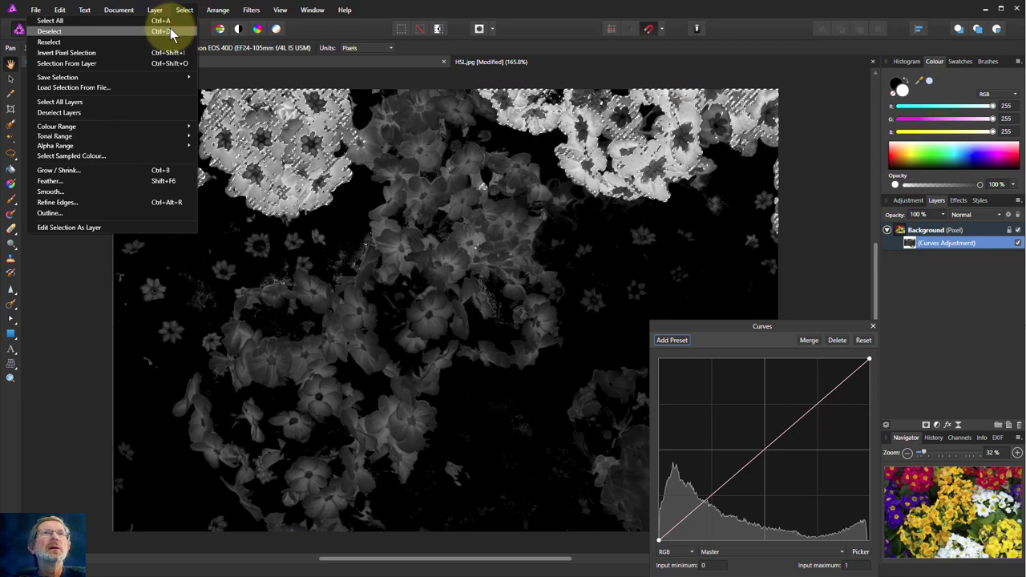
click(170, 32)
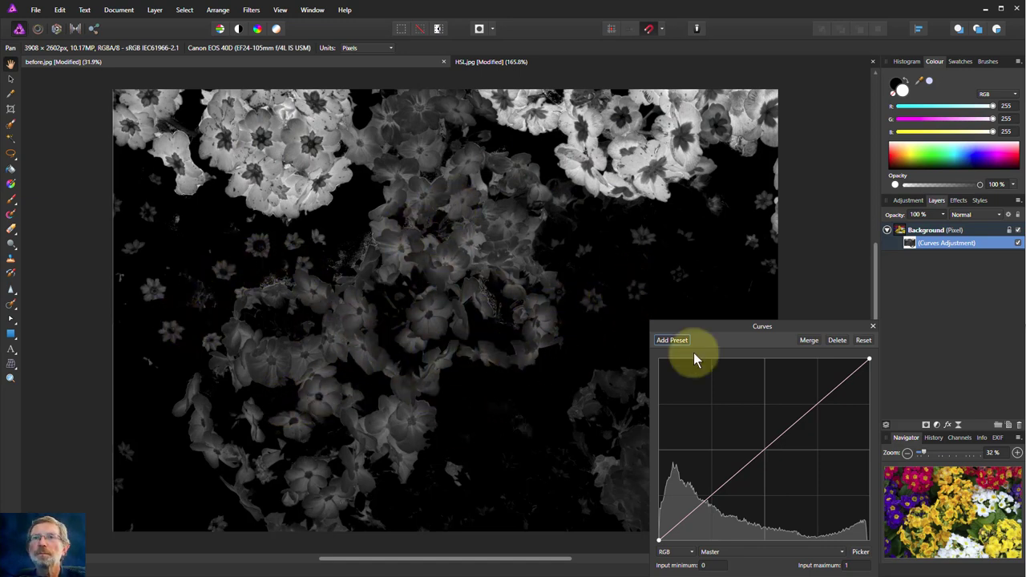
click(907, 234)
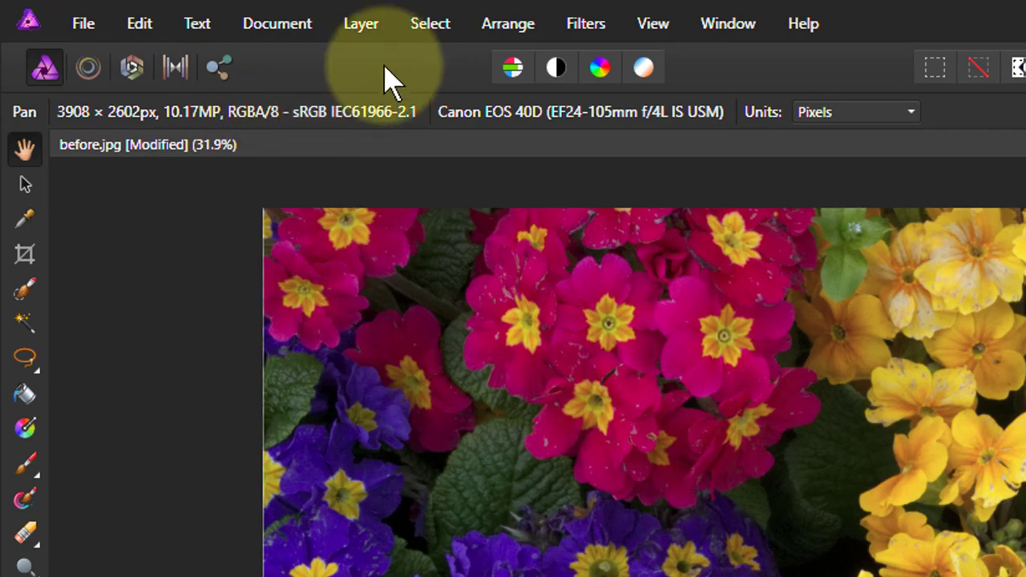
Reselect the red and pink flowers with Select Sampled Colour and apply it.
click(430, 29)
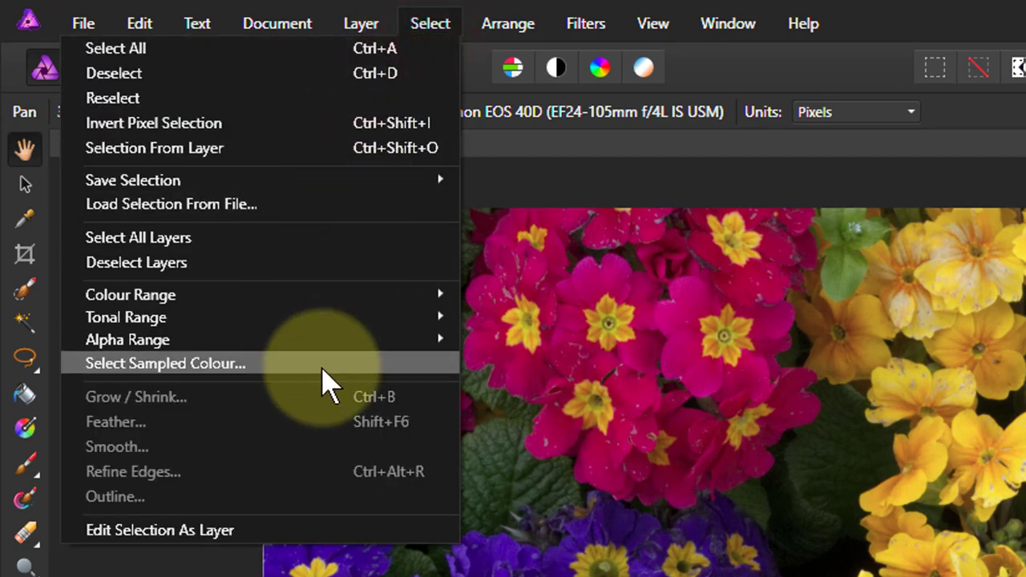
click(323, 371)
click(321, 372)
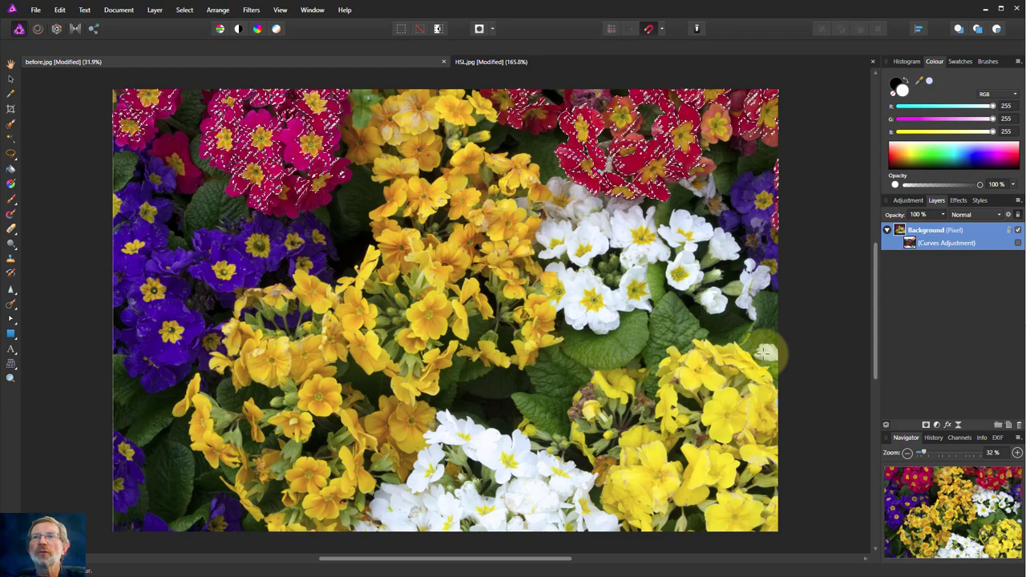
click(937, 425)
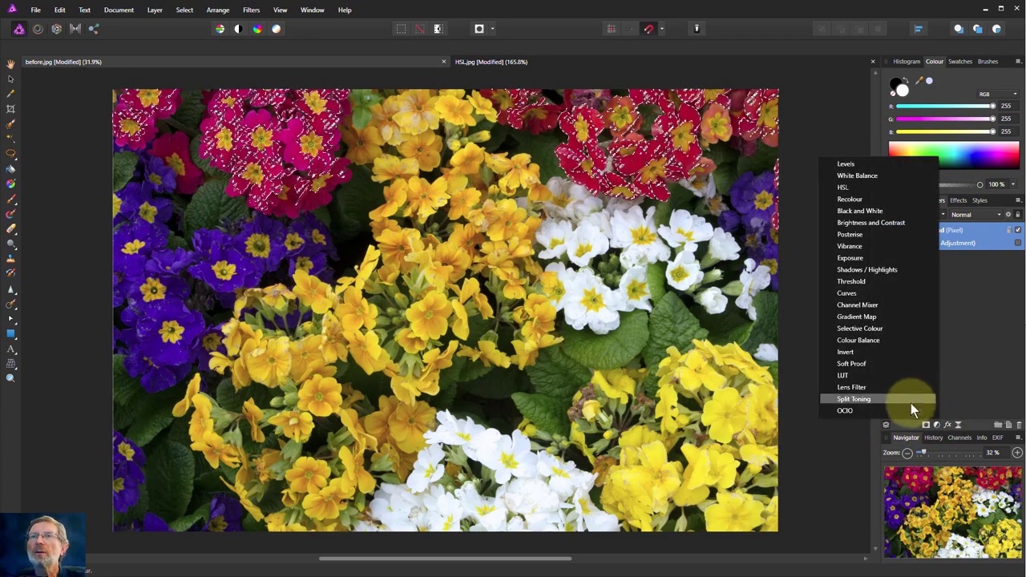
key(Escape)
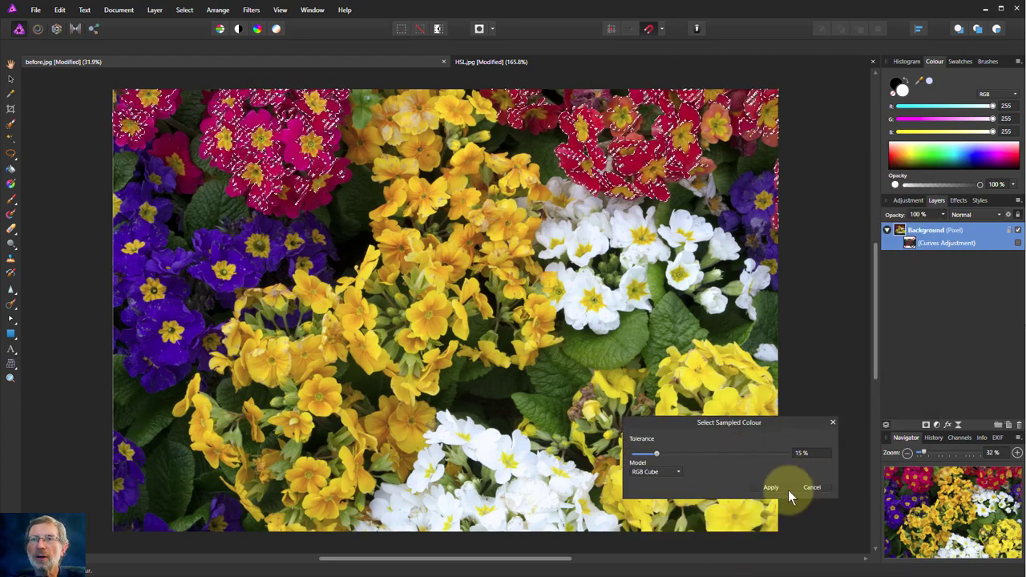
click(773, 487)
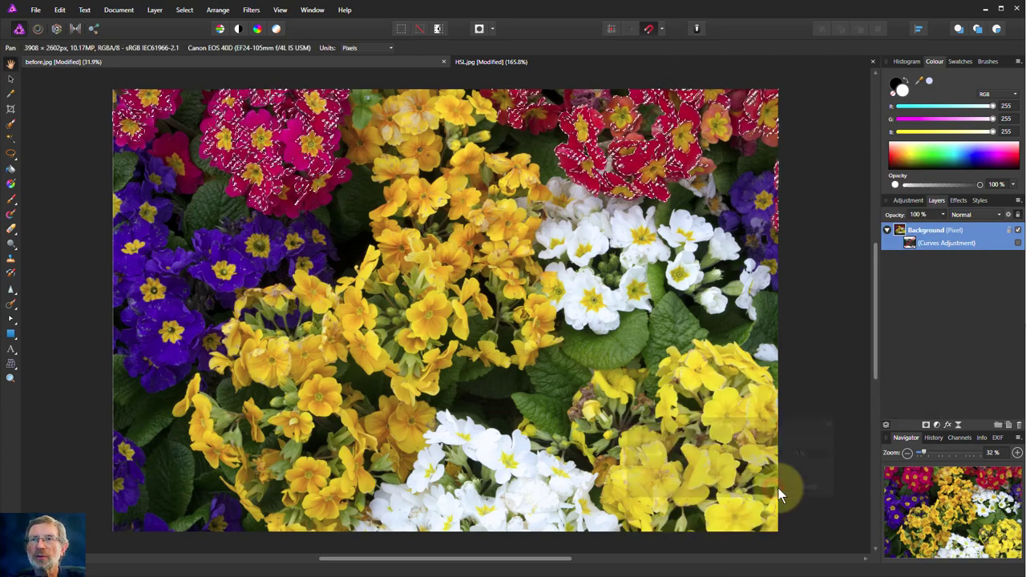
Add a second Curves adjustment limited to the flower selection, then deselect.
click(939, 424)
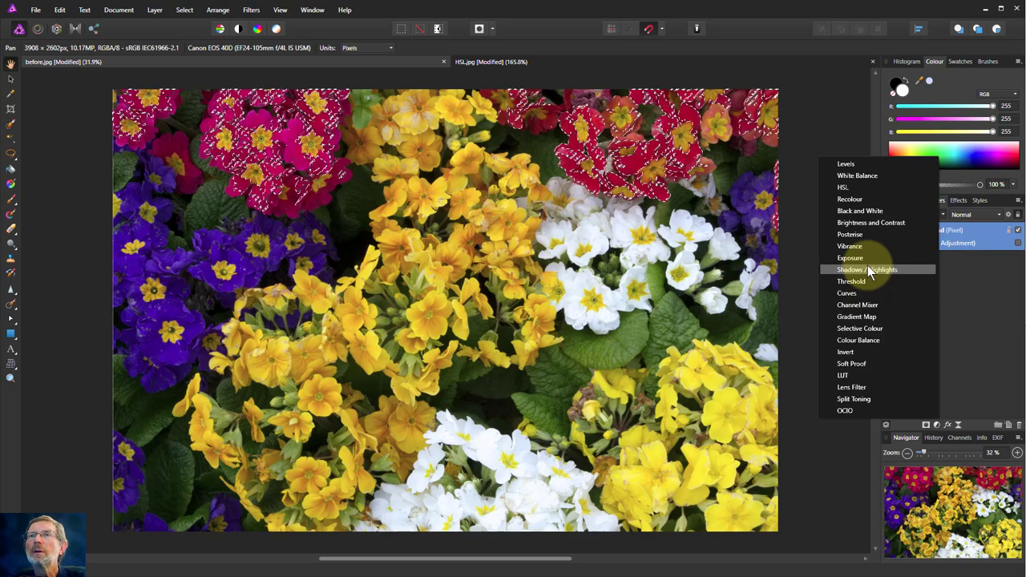
click(843, 294)
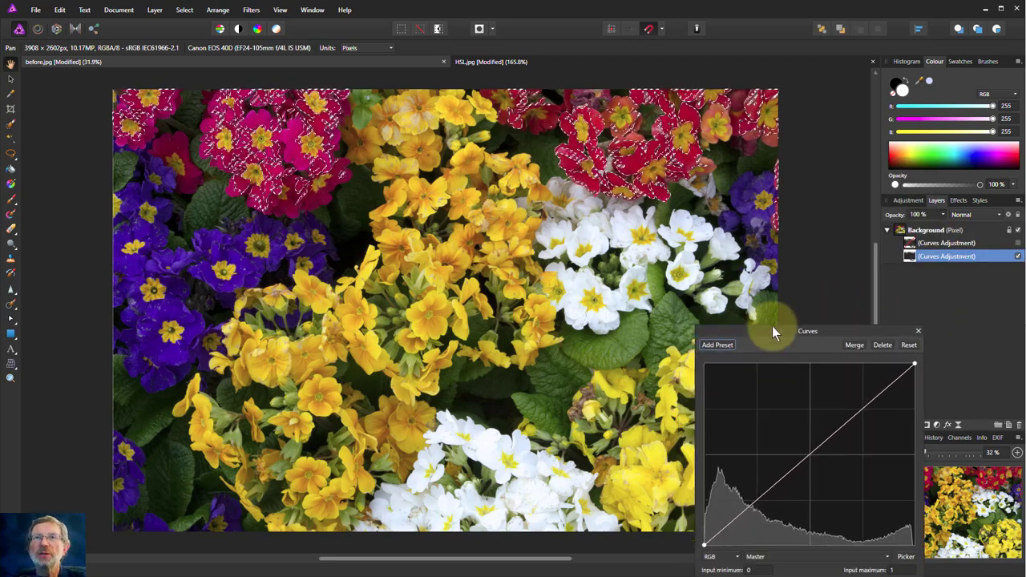
click(184, 11)
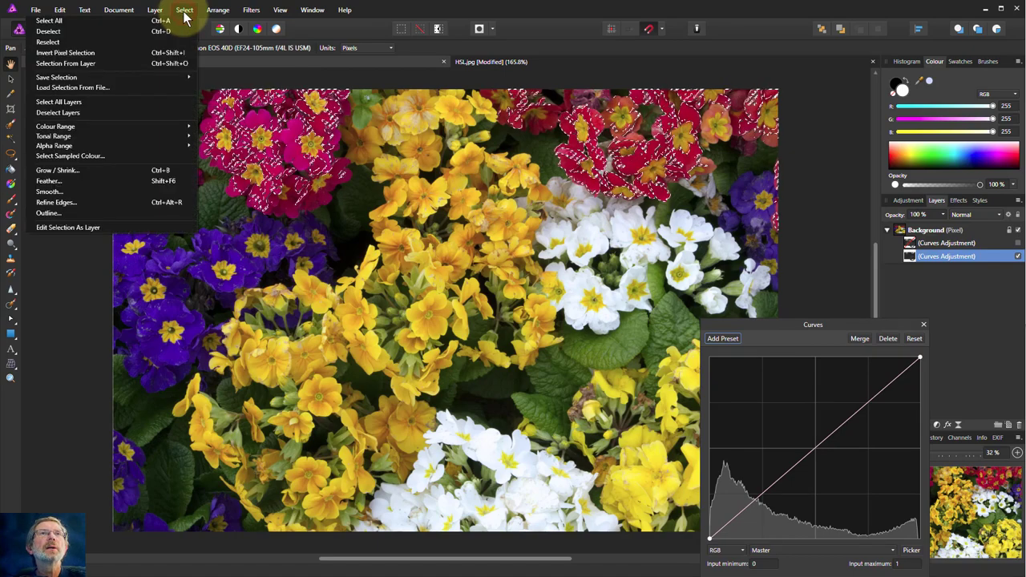
click(119, 32)
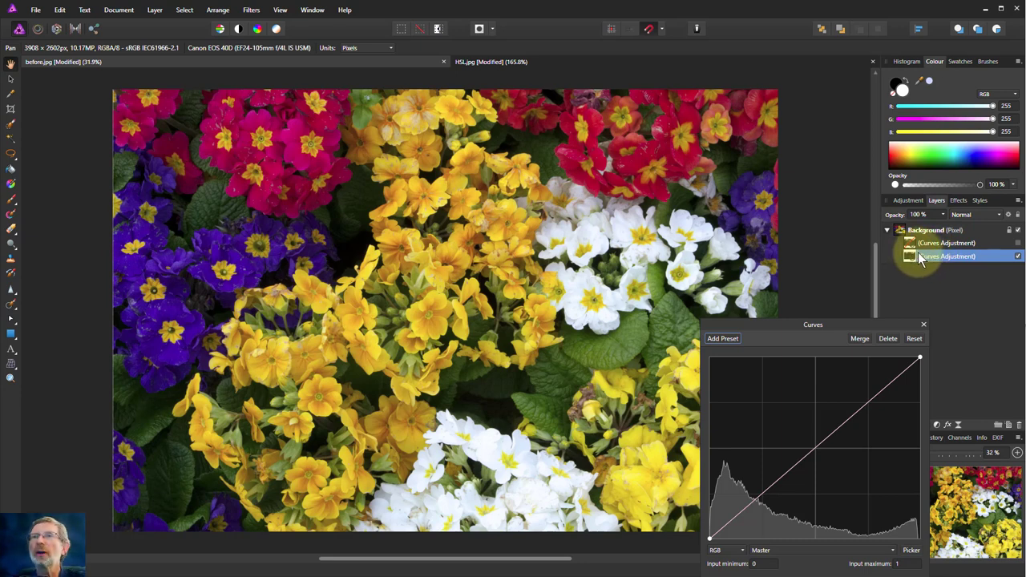
Inspect each Curves adjustment's mask on its own, then dismiss the Select menu unused.
alt+click(908, 254)
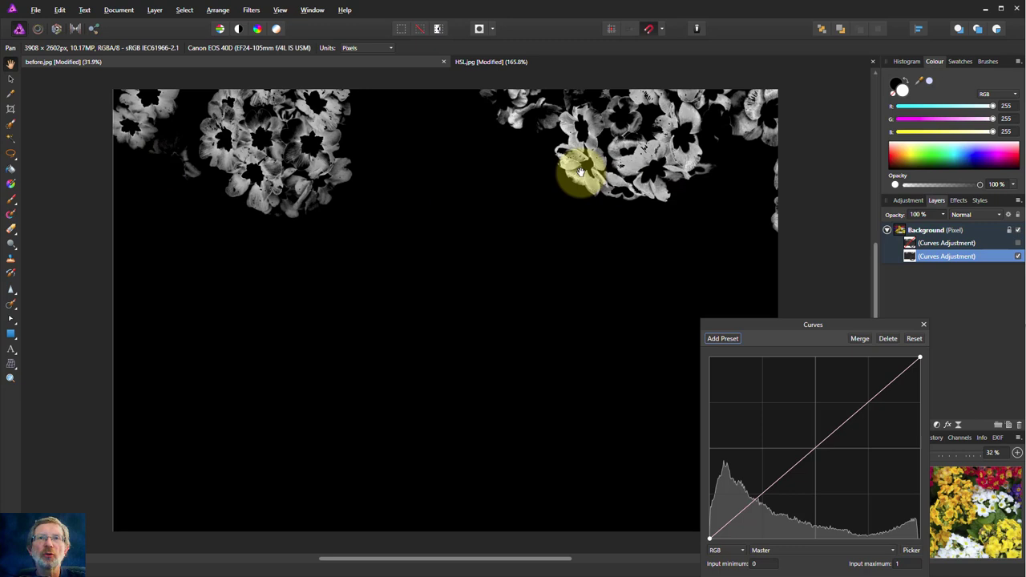
click(910, 244)
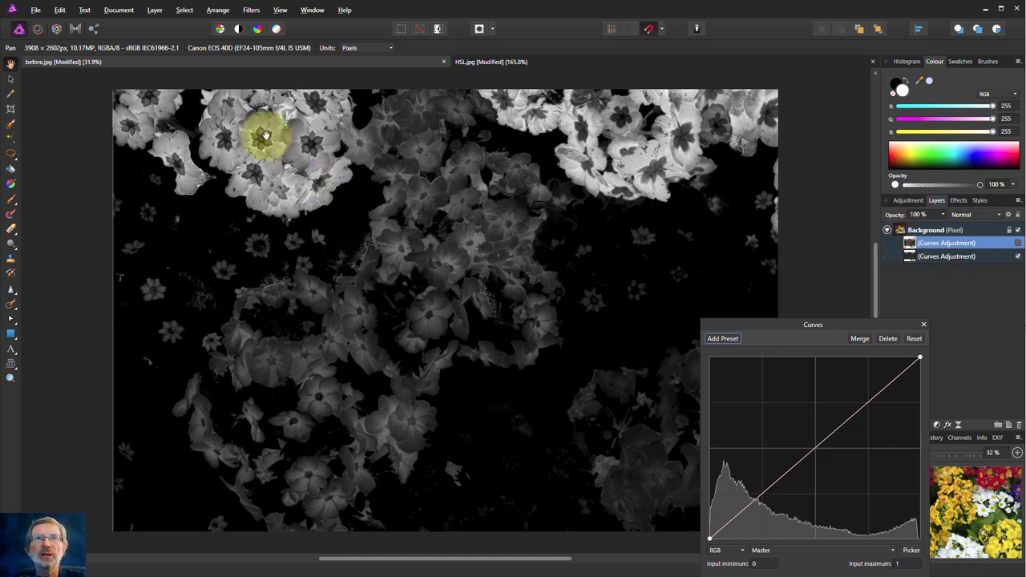
click(183, 11)
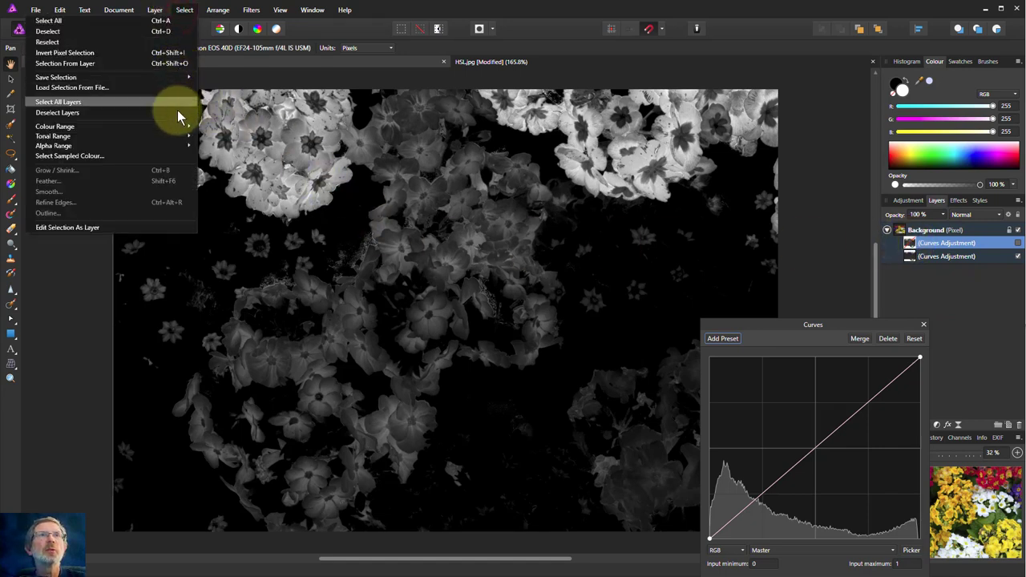
mouse_move(201, 127)
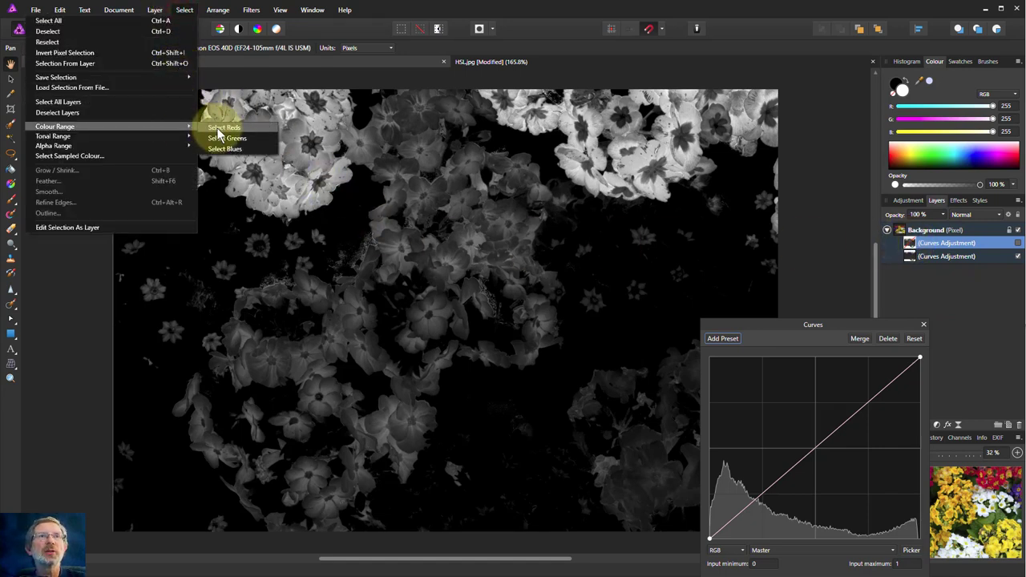
click(433, 297)
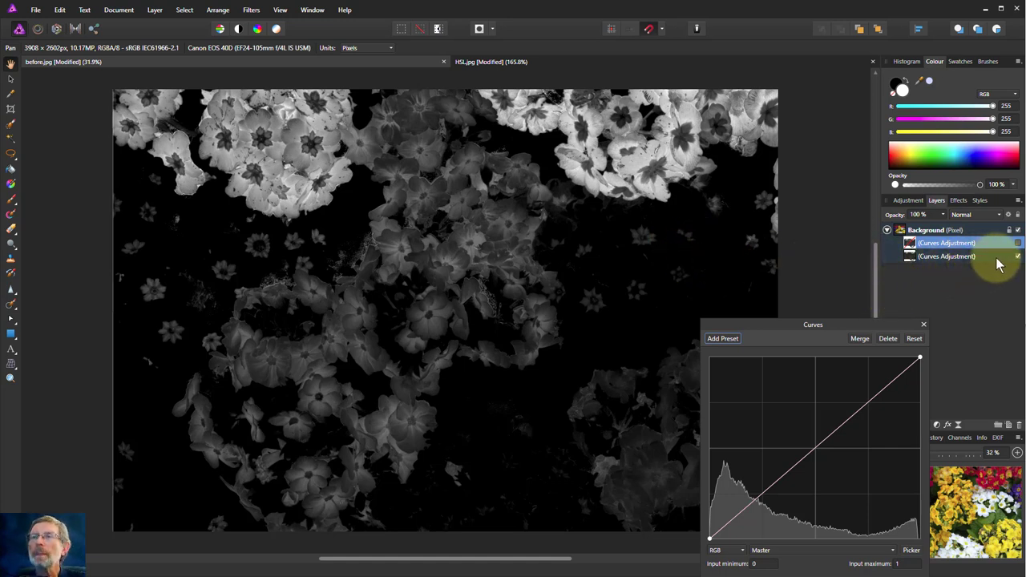
Delete the lower Curves Adjustment layer and switch the remaining Curves adjustment back on.
click(972, 254)
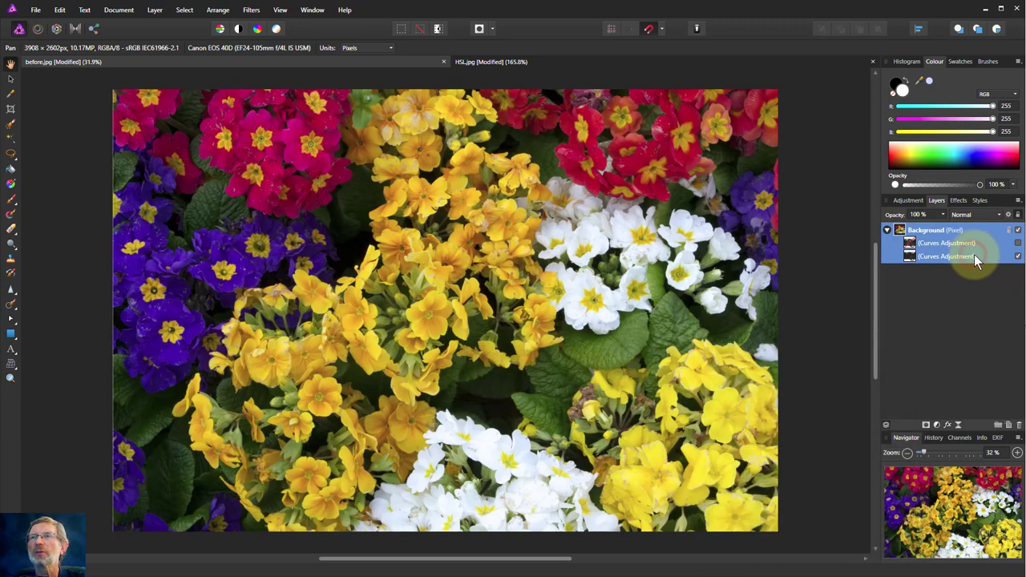
right_click(948, 256)
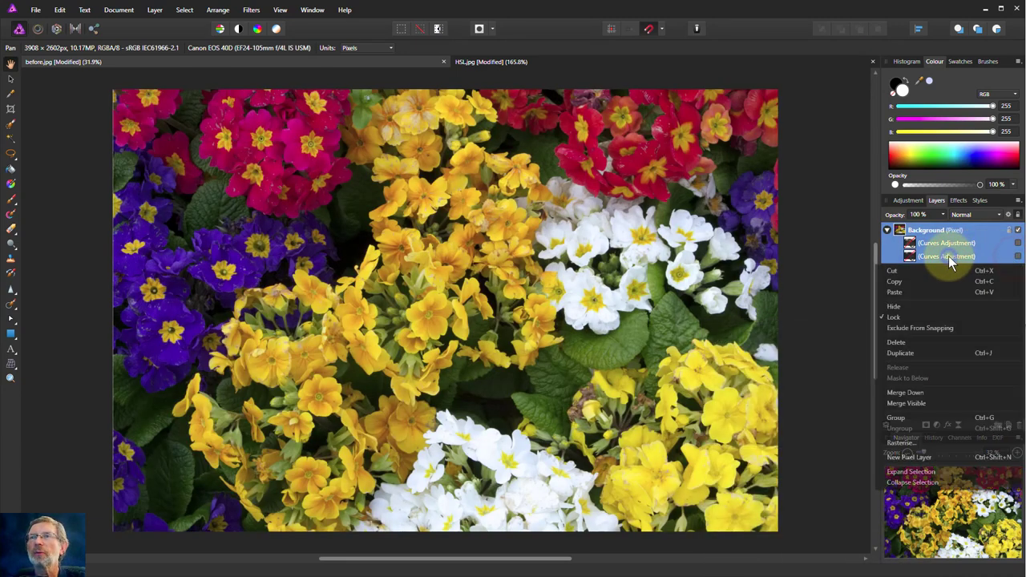
click(908, 255)
right_click(906, 255)
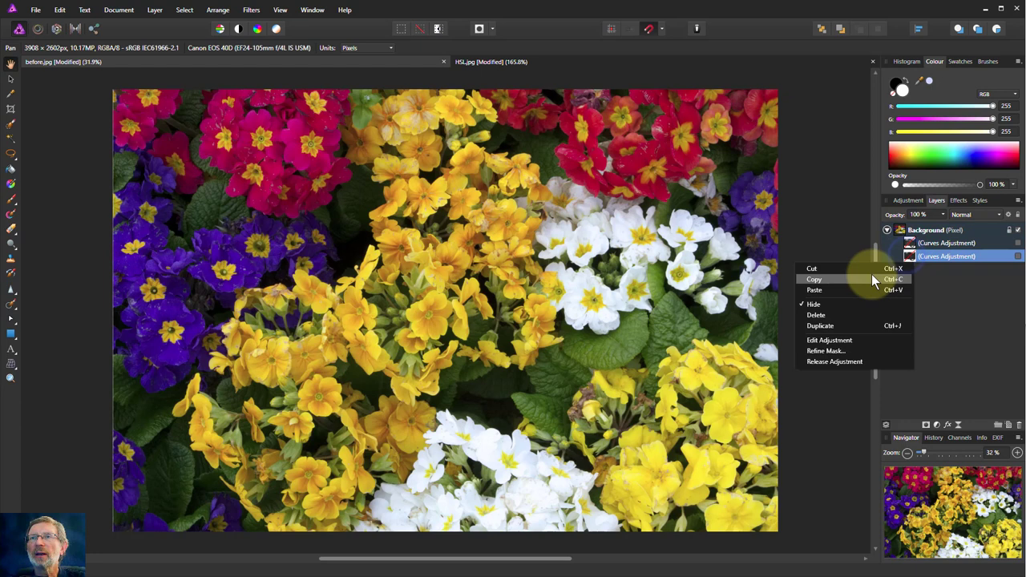
click(871, 312)
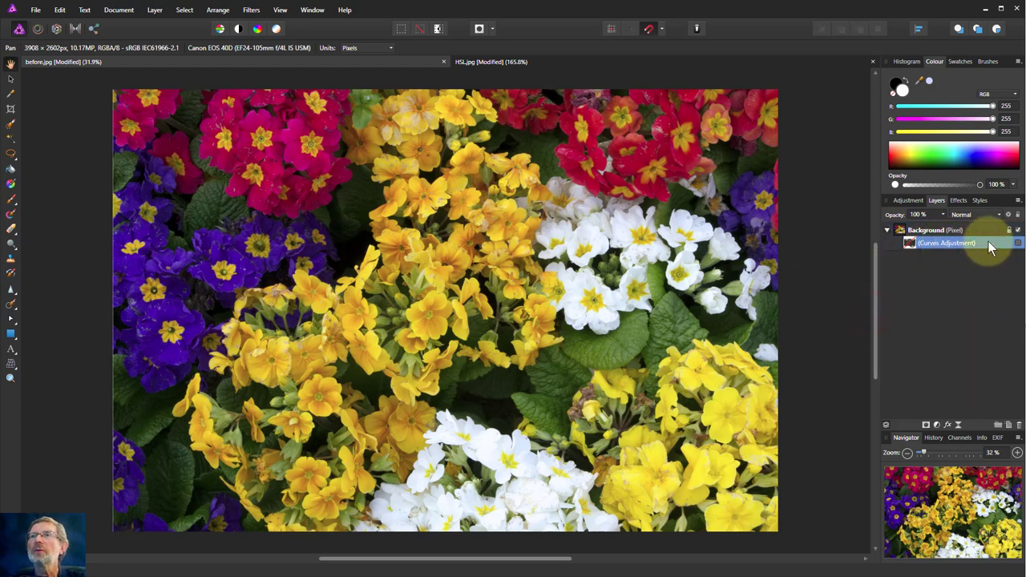
click(1018, 243)
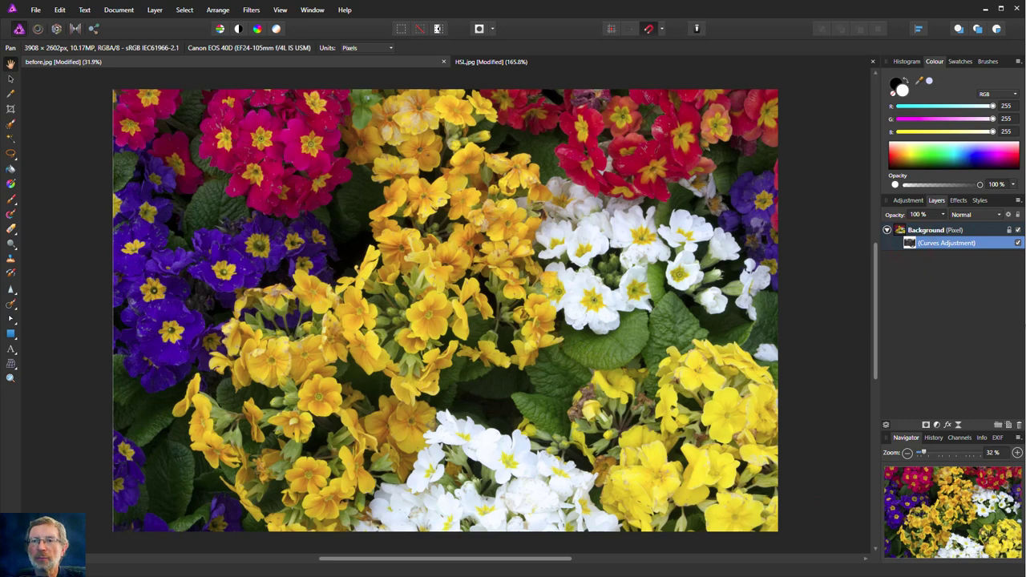
Raise the remaining curve through the midtones to brighten the red and pink primulas.
drag(741, 569, 747, 238)
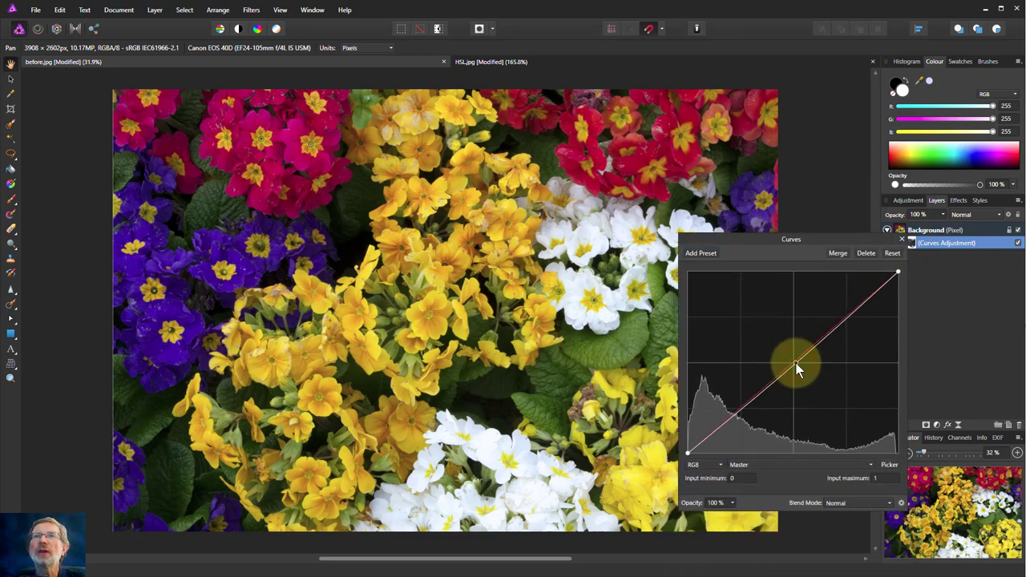
drag(795, 363, 782, 341)
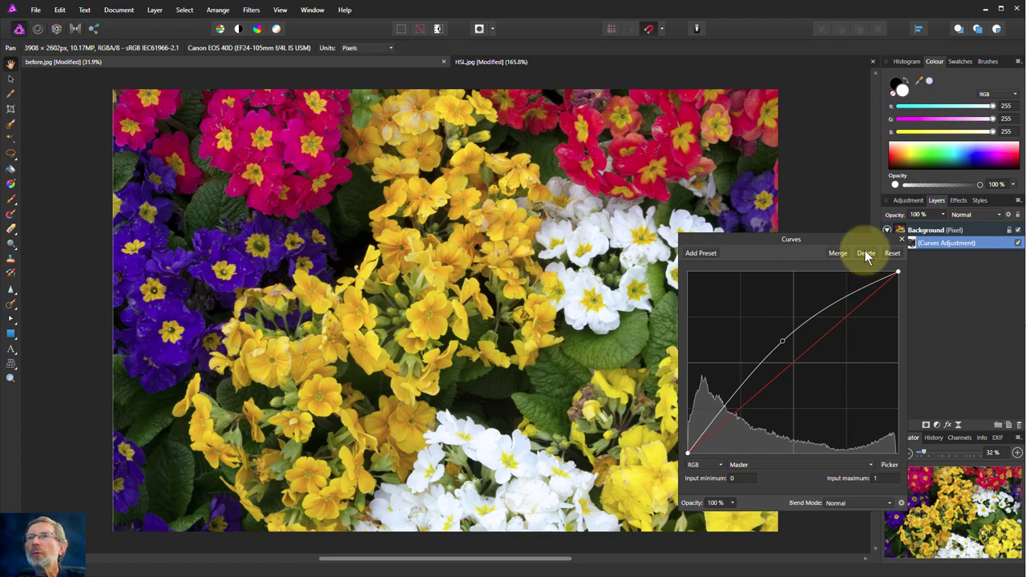
drag(839, 239, 781, 269)
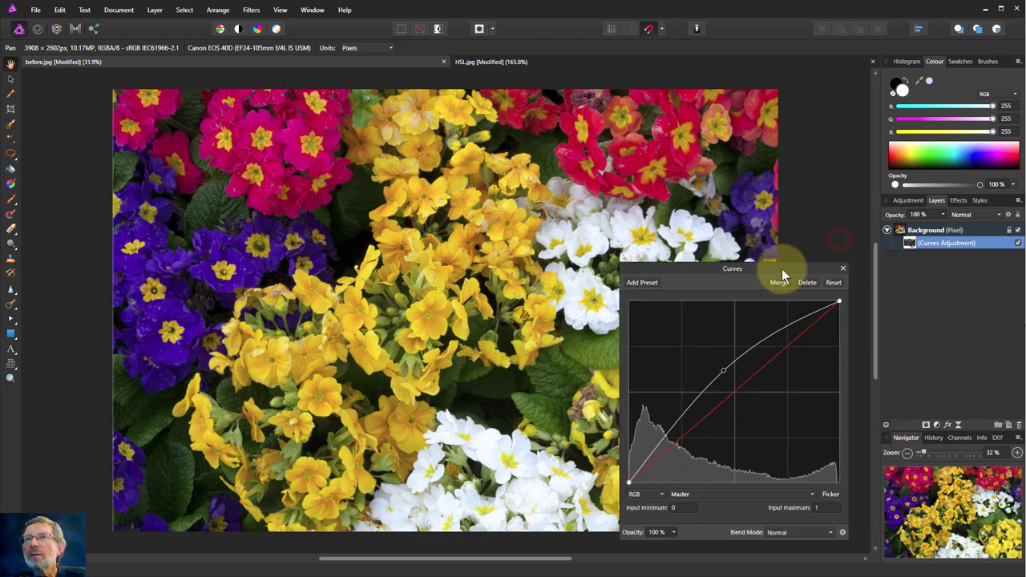
click(911, 232)
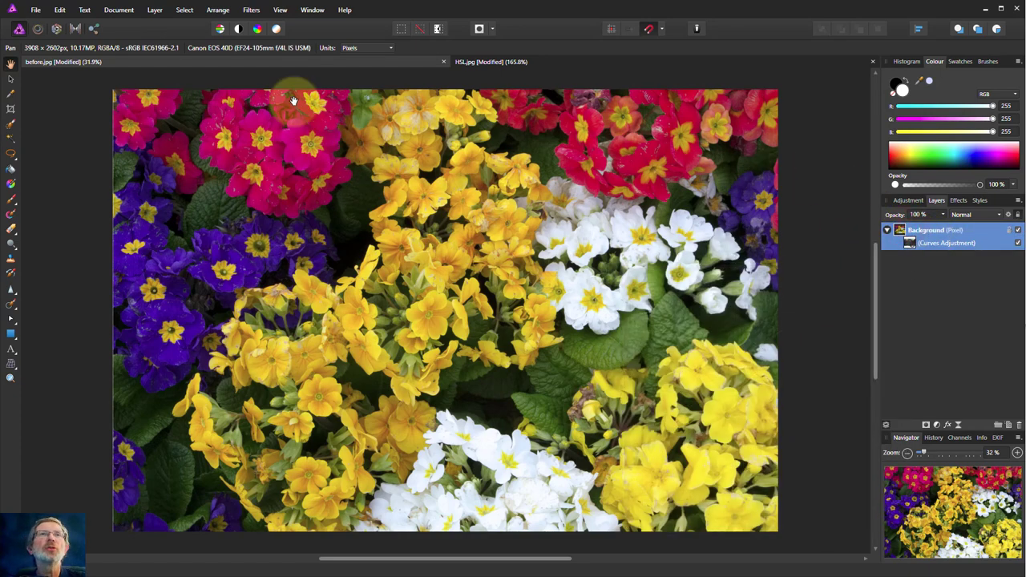
Select the blue colour range with Select > Colour Range > Select Blues.
click(184, 14)
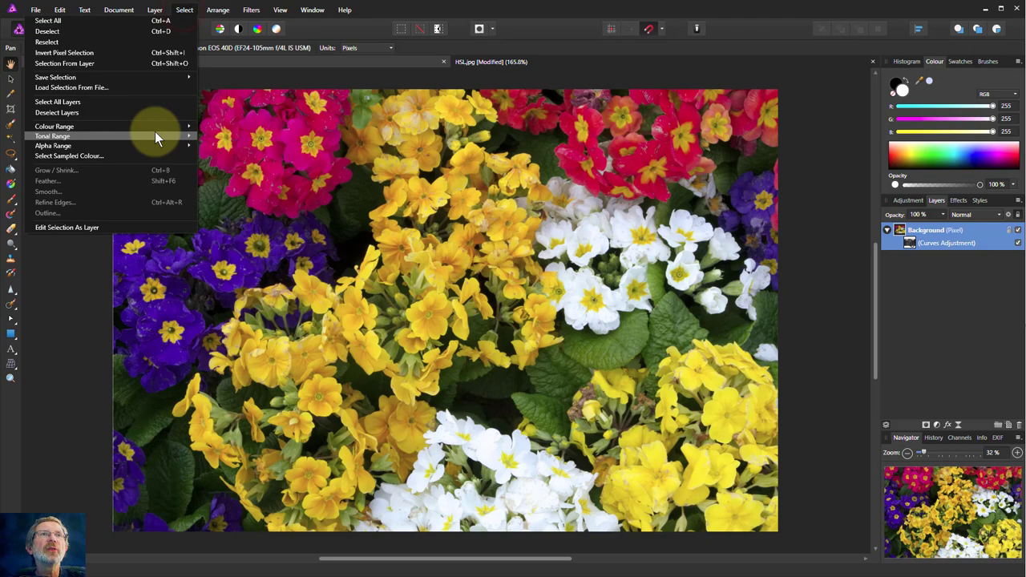
mouse_move(156, 126)
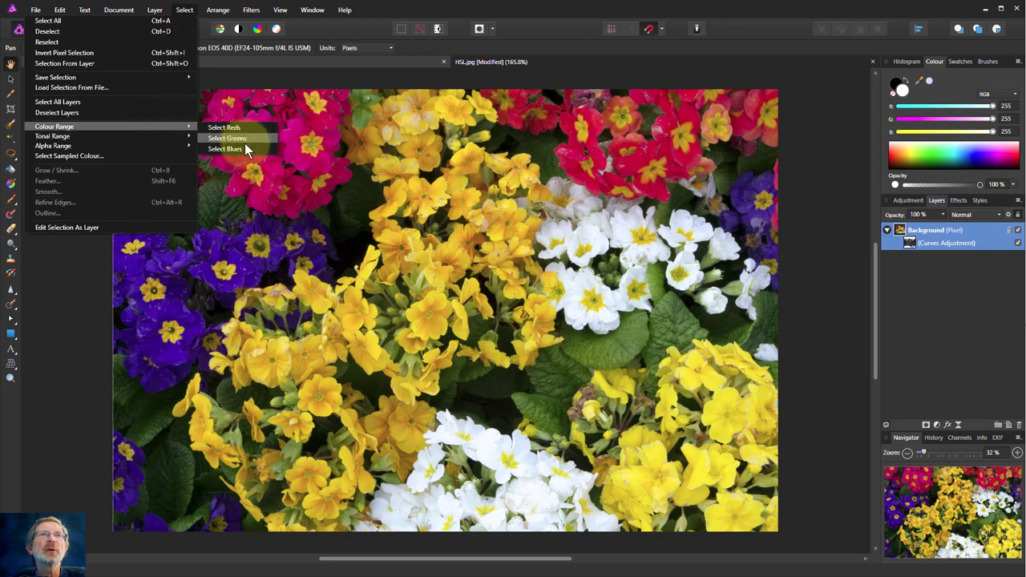
click(224, 148)
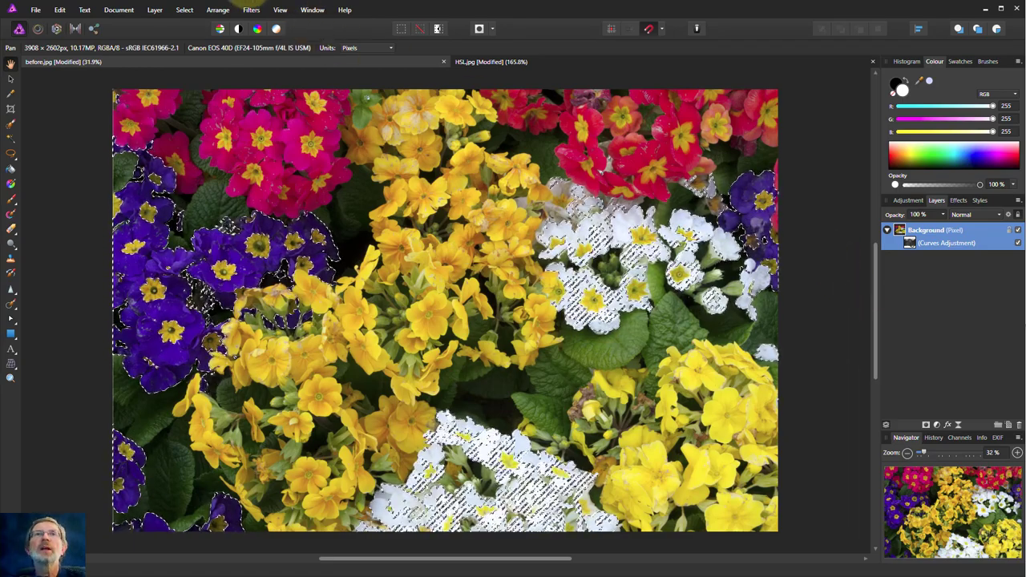
Add a Curves adjustment masked to the blue selection, view its mask, then deselect.
click(936, 422)
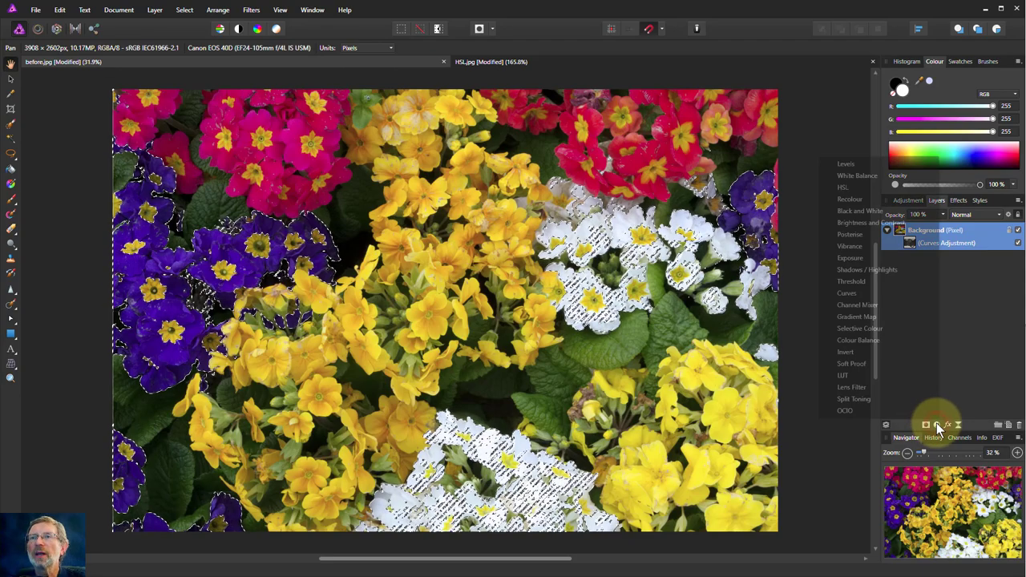
click(850, 294)
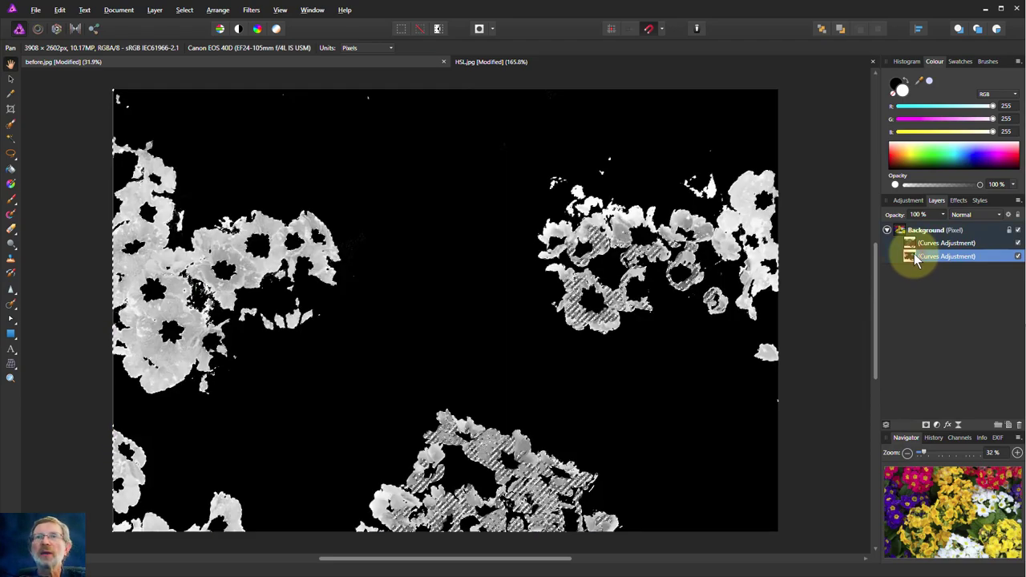
alt+click(913, 253)
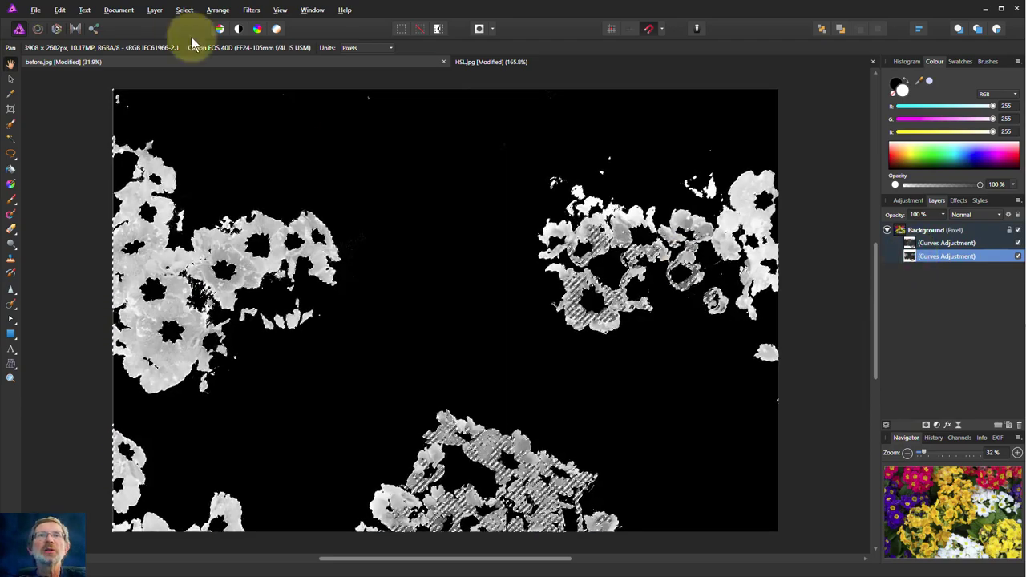
click(185, 12)
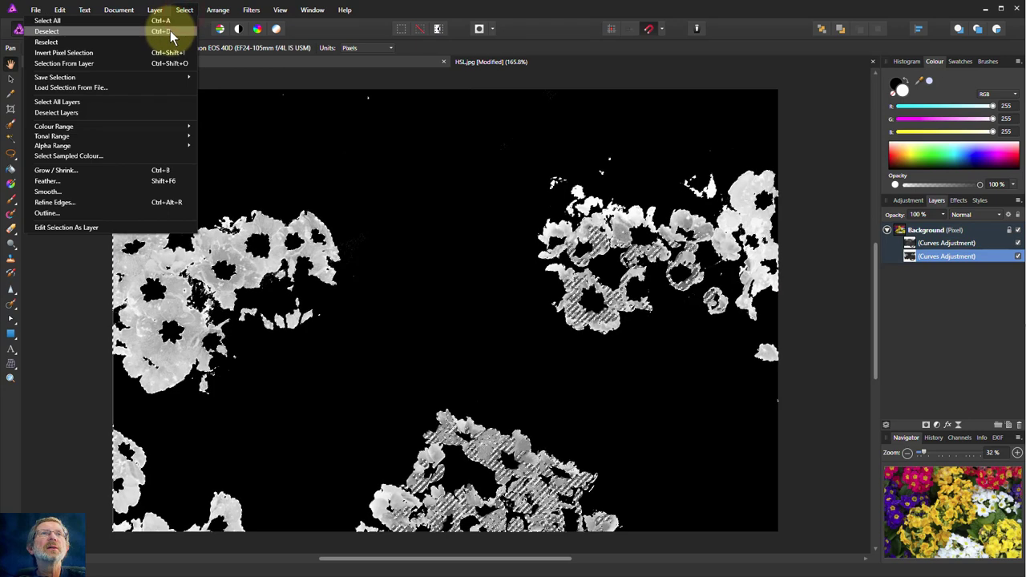
click(171, 32)
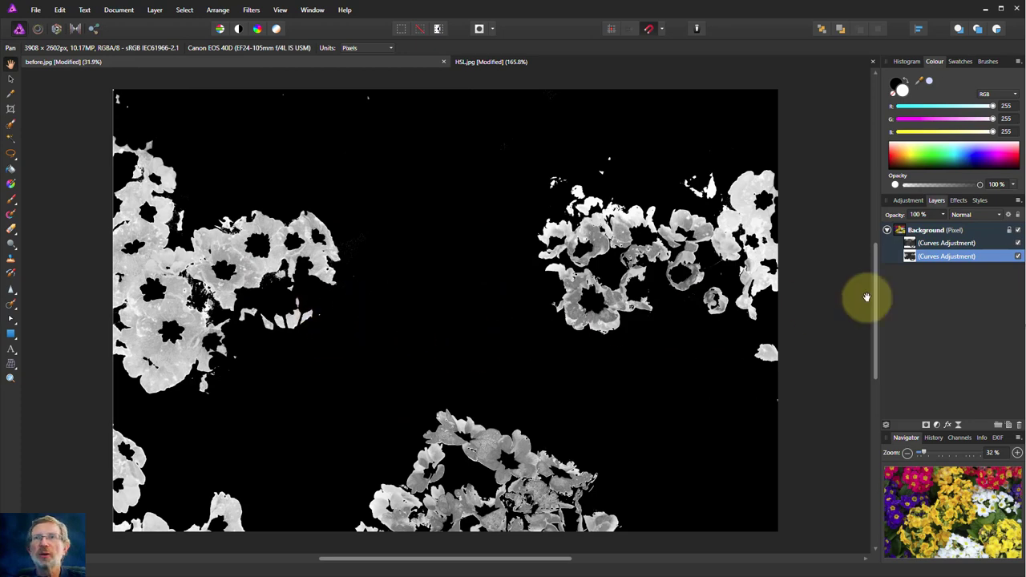
Bow the blue-range Curves adjustment's curve upward to brighten the purple and white primulas.
click(910, 233)
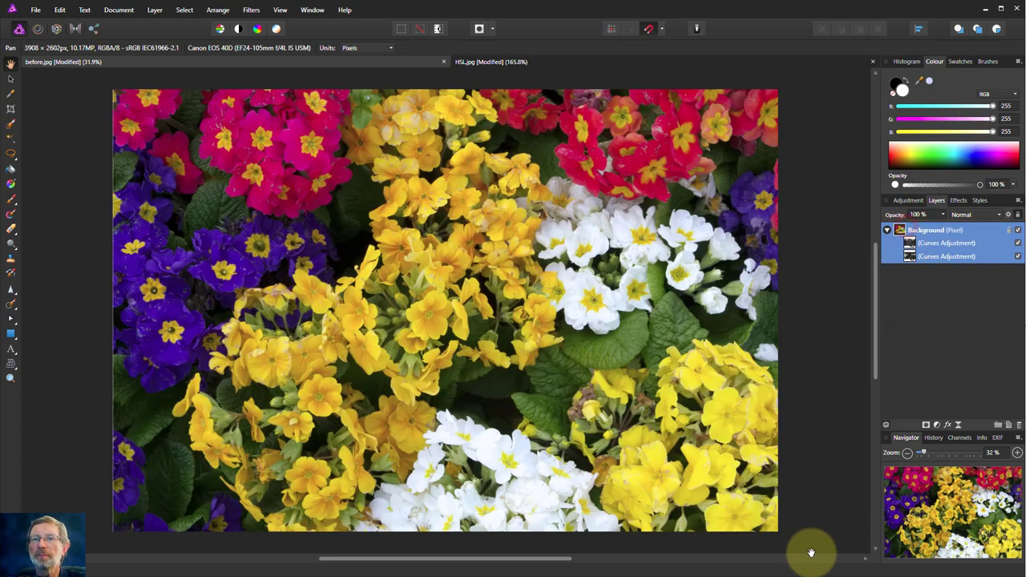
click(910, 255)
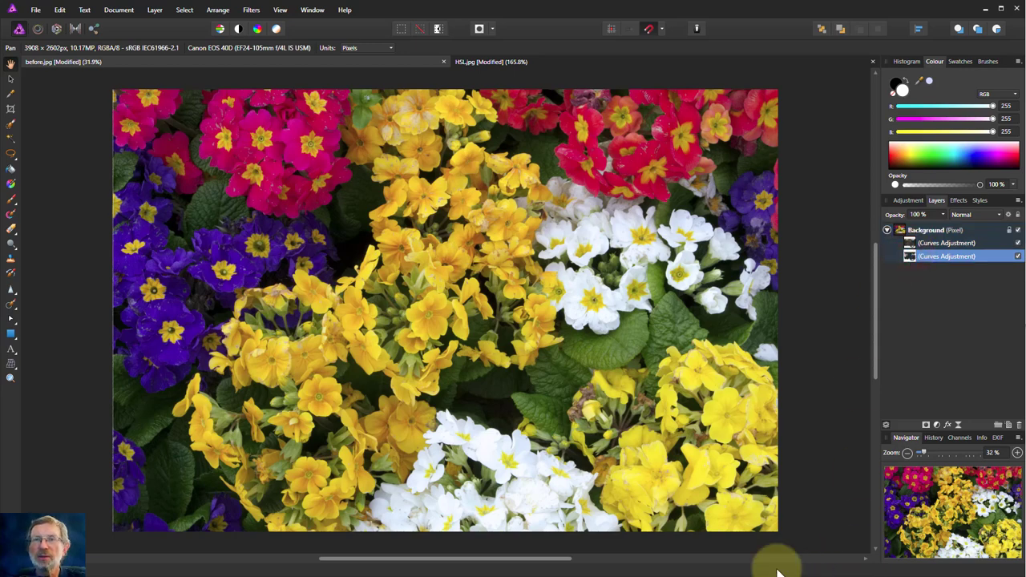
drag(783, 353, 853, 282)
drag(820, 398, 798, 381)
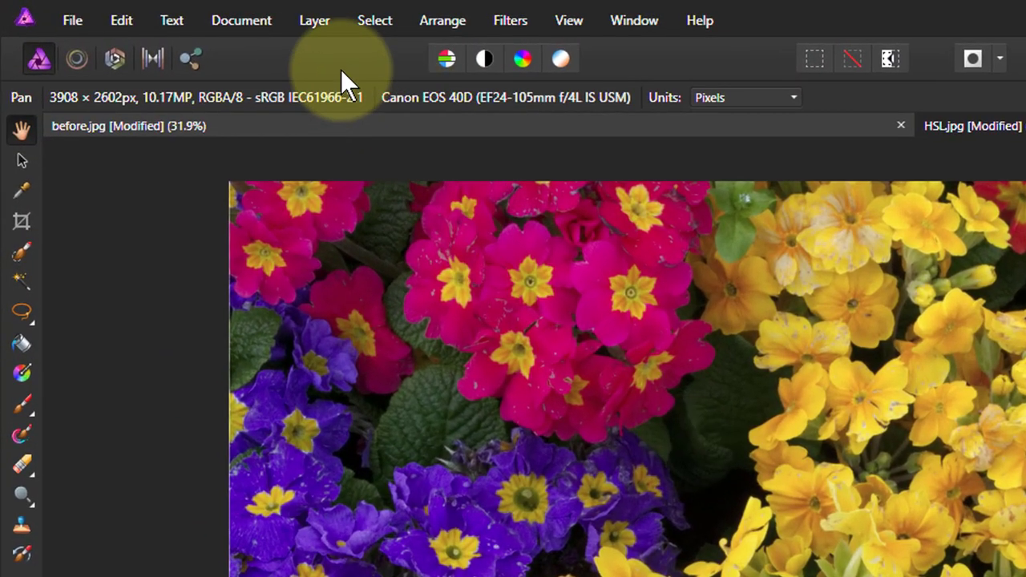
Show the Colour Range submenu with Select Reds, Greens and Blues.
click(371, 22)
mouse_move(346, 269)
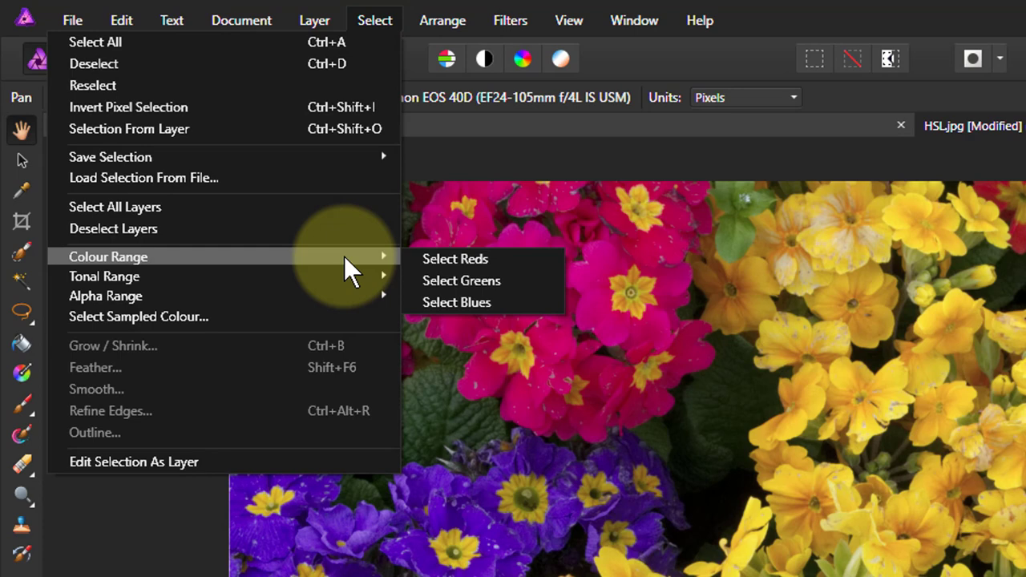